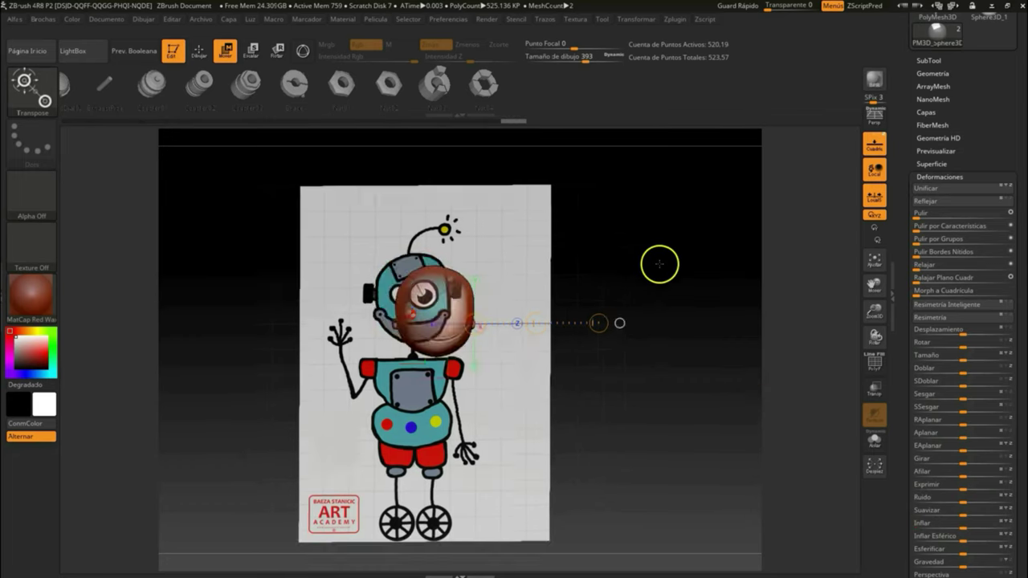
Position the round hinge parts at both mouth corners of the robot head and apply the MatCap Metal03 material
key(b)
click(528, 202)
key(w)
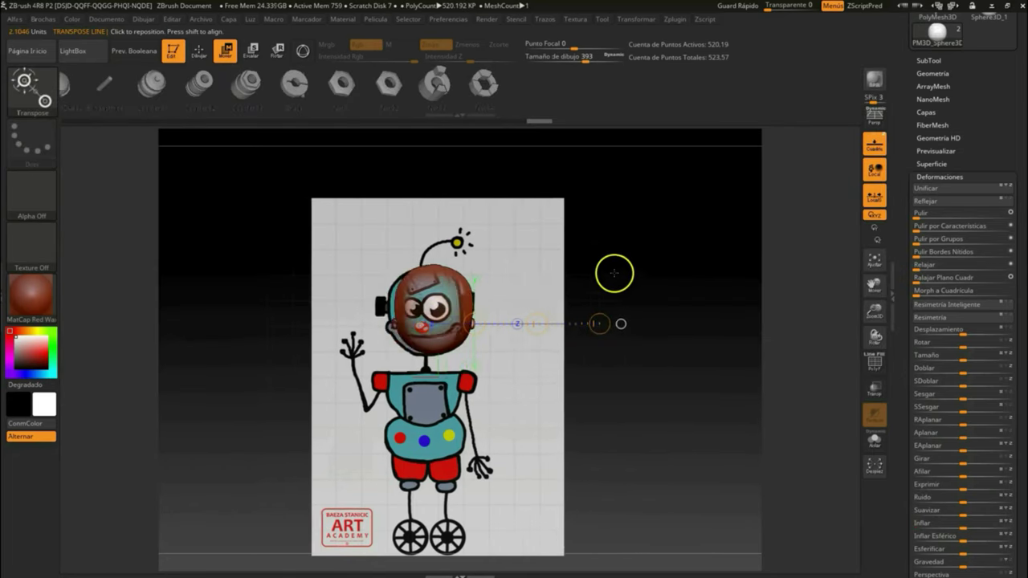
drag(963, 524, 950, 528)
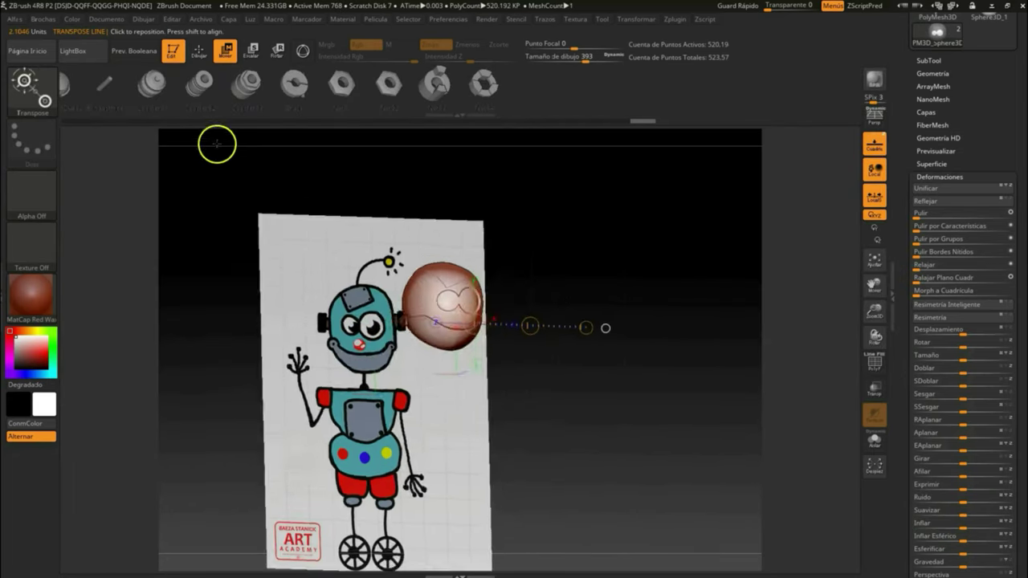
mouse_move(216, 142)
mouse_down()
mouse_move(699, 280)
mouse_move(623, 357)
mouse_move(562, 306)
mouse_up()
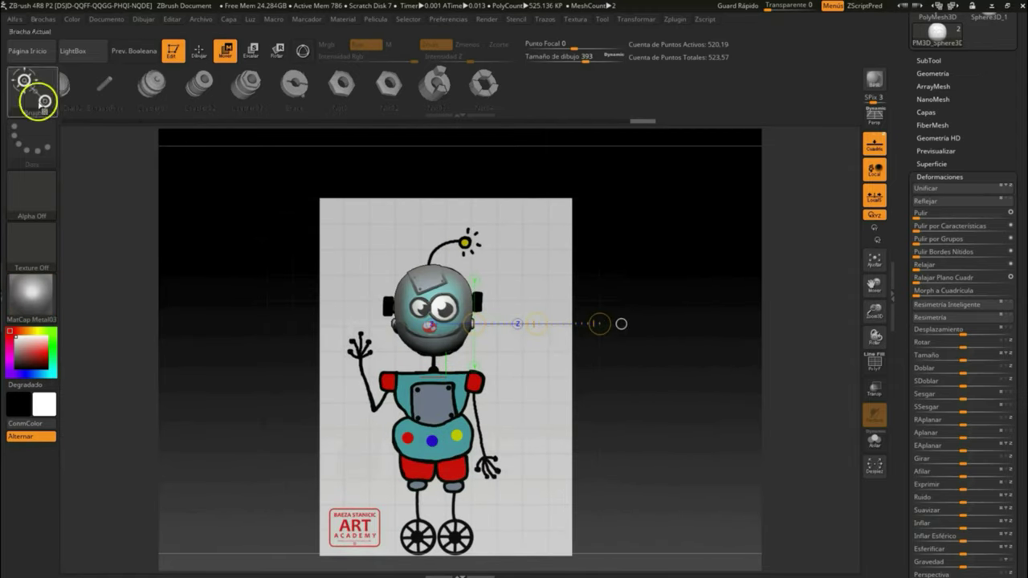
Insert Philips Type02 screw heads at the corners of the forehead plate using the IMM Ind. Parts brush
click(35, 96)
click(666, 257)
mouse_move(880, 311)
mouse_down()
mouse_move(674, 347)
mouse_move(528, 270)
mouse_move(423, 234)
mouse_move(525, 213)
mouse_move(388, 223)
mouse_move(562, 255)
mouse_move(388, 224)
mouse_up()
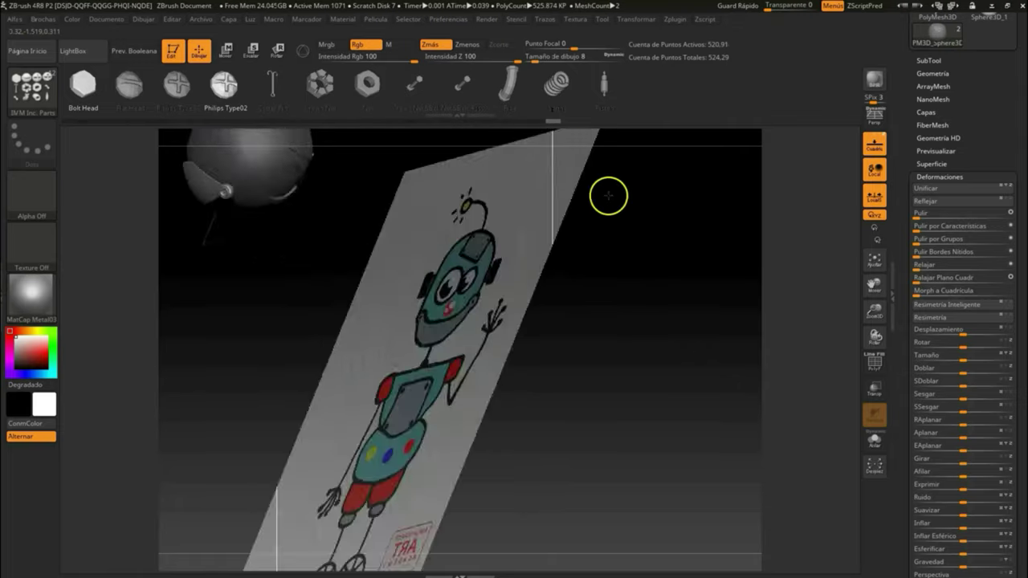
drag(606, 195, 691, 300)
Add a sphere scaled uniformly to 0.23938, place it over the reference's nose and subdivide its mesh
click(668, 363)
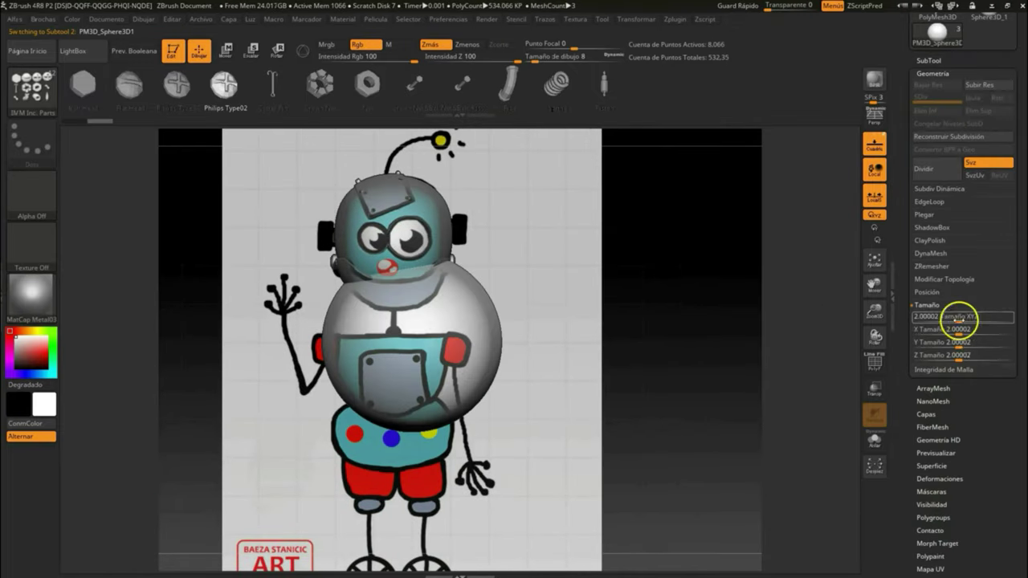
key(w)
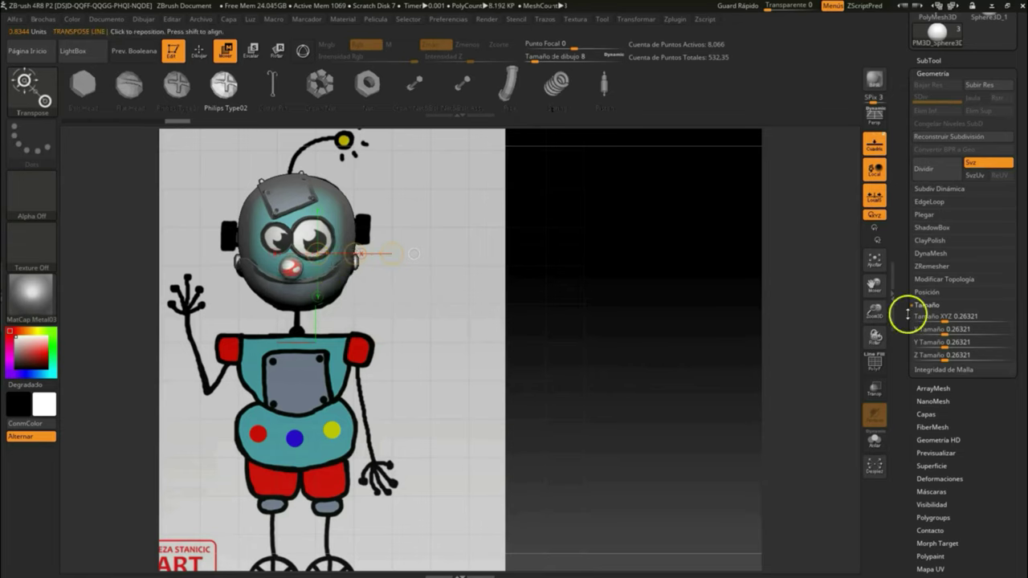
drag(803, 322, 630, 289)
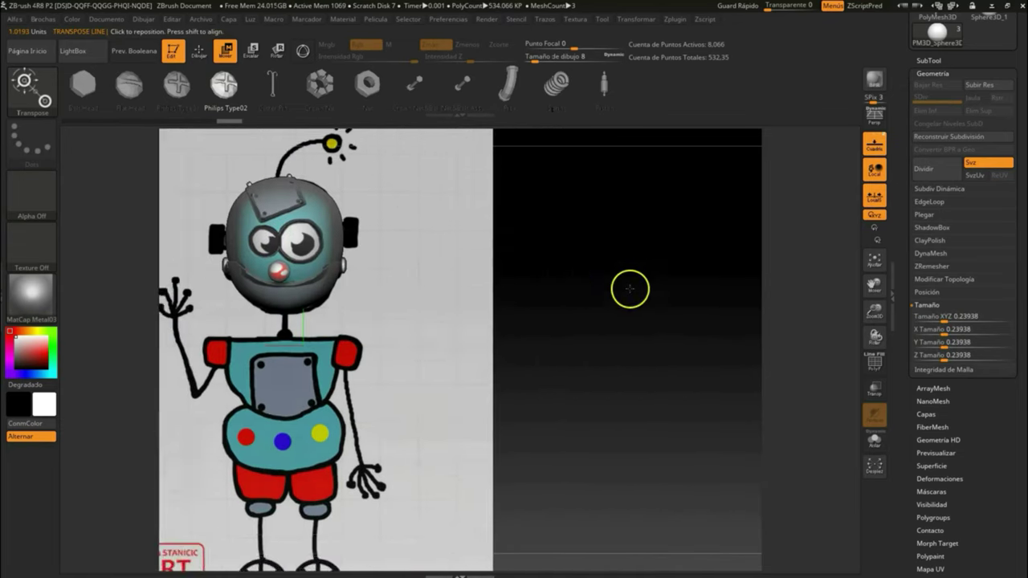
key(ctrl+d)
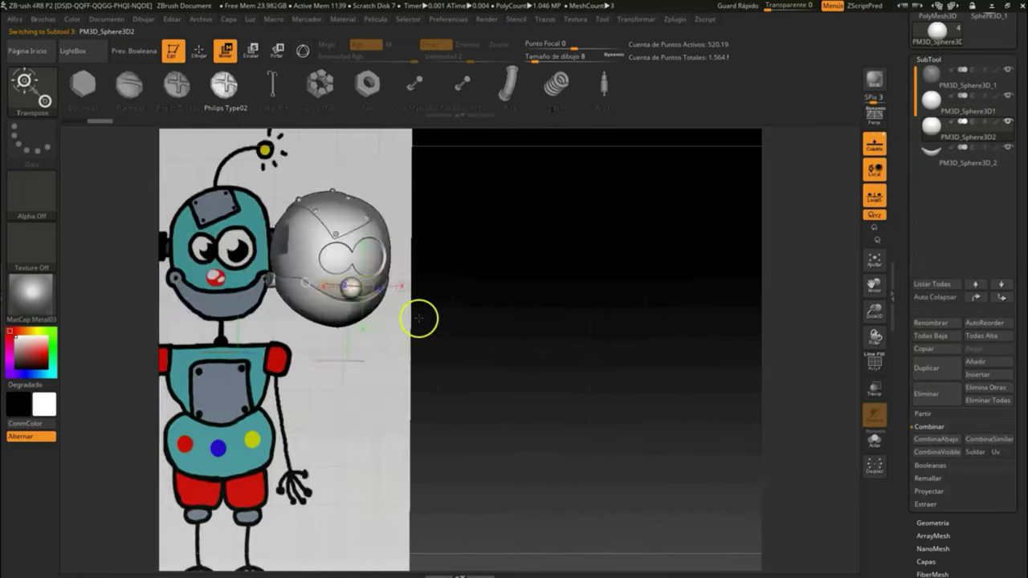
Duplicate the nose sphere, scale the copy to 0.44923 and place it over the larger eye of the reference
drag(396, 266, 487, 266)
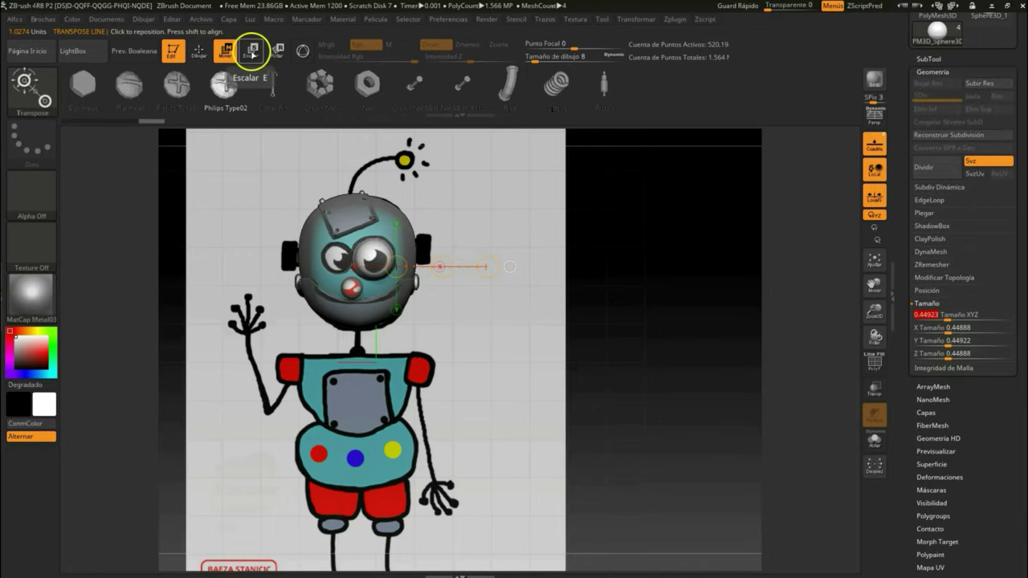
key(b)
key(b)
click(248, 305)
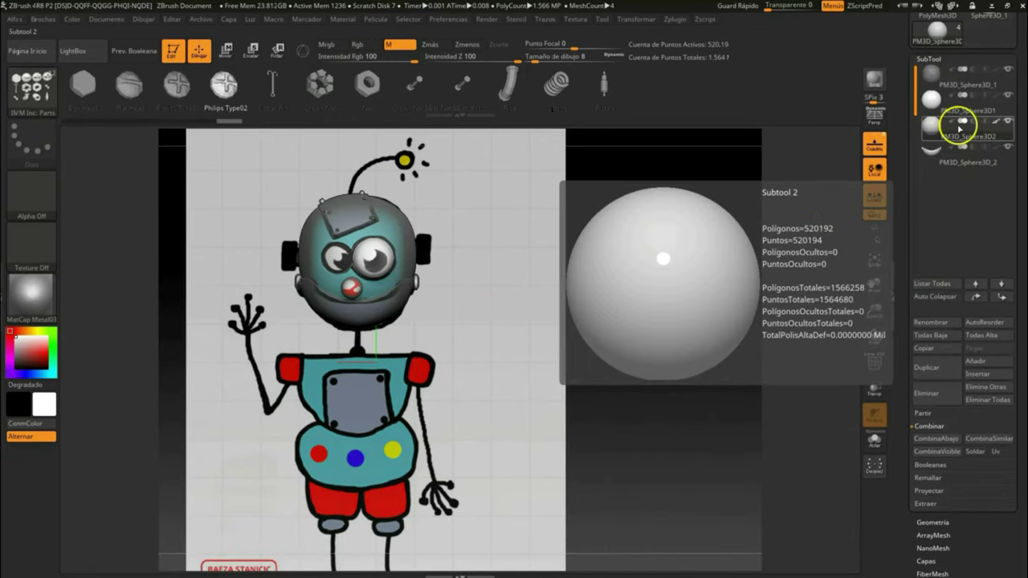
Duplicate the large eye sphere, scale the copy to 0.28889 for the smaller eye, and seat both eyes in the head
key(w)
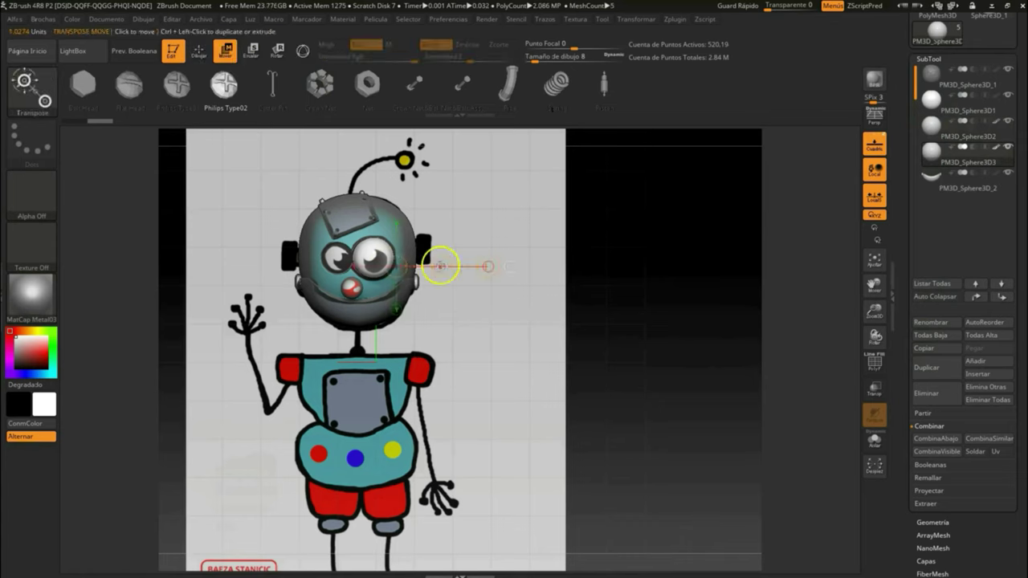
click(935, 521)
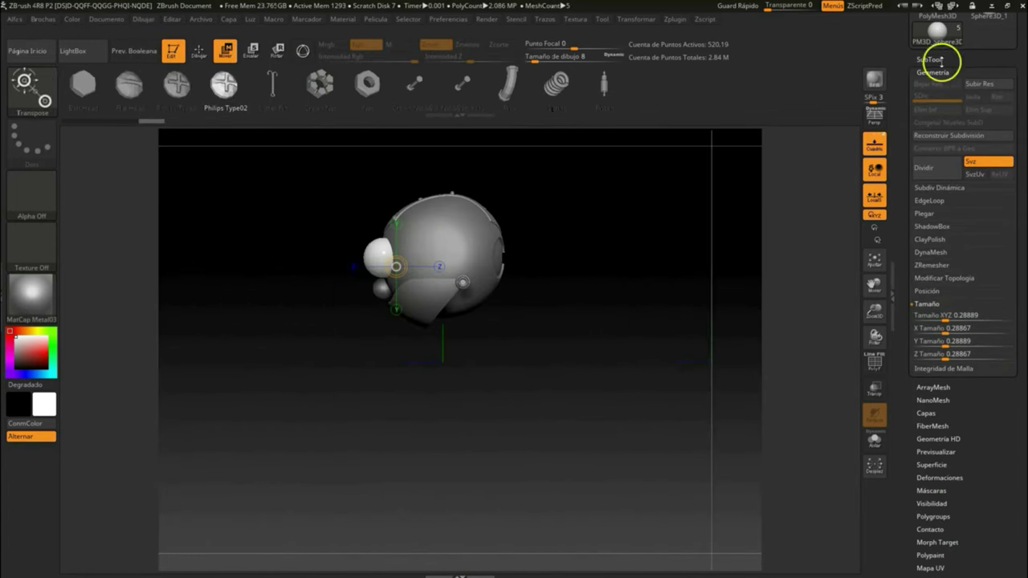
click(932, 60)
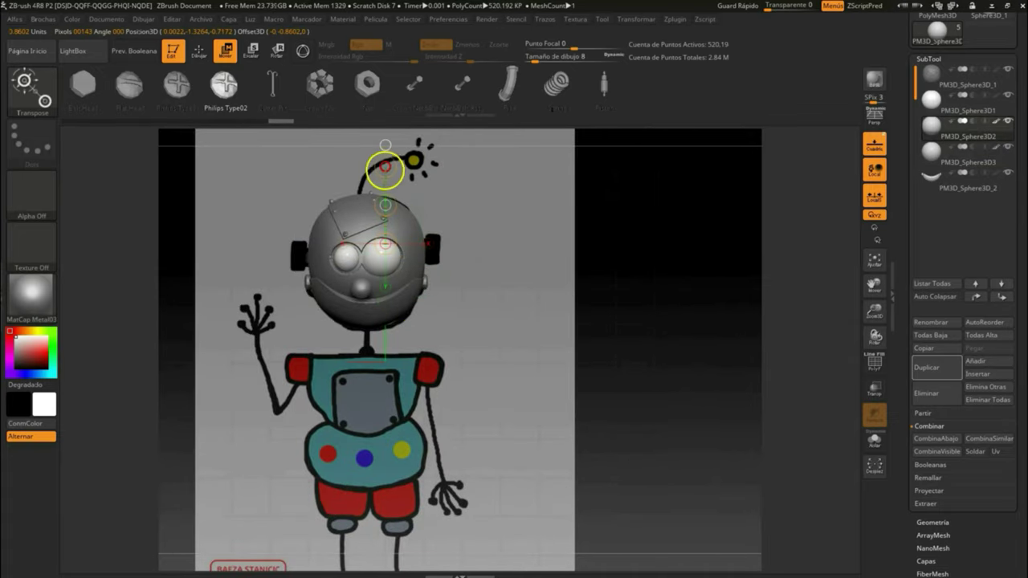
drag(582, 252, 824, 257)
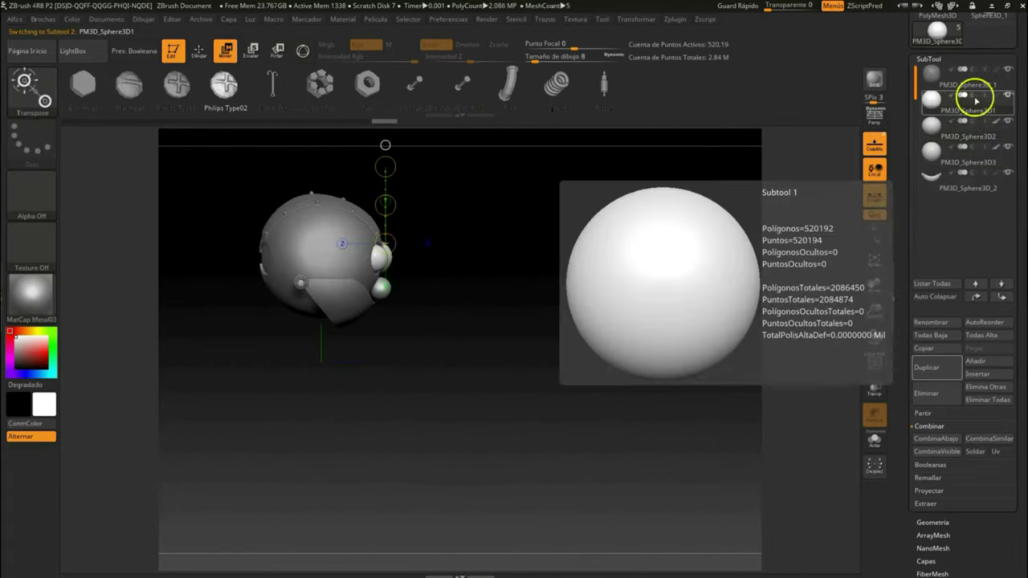
Color the nose sphere red and subdivide the mouth piece
click(1008, 95)
ctrl+shift+drag(394, 339, 458, 233)
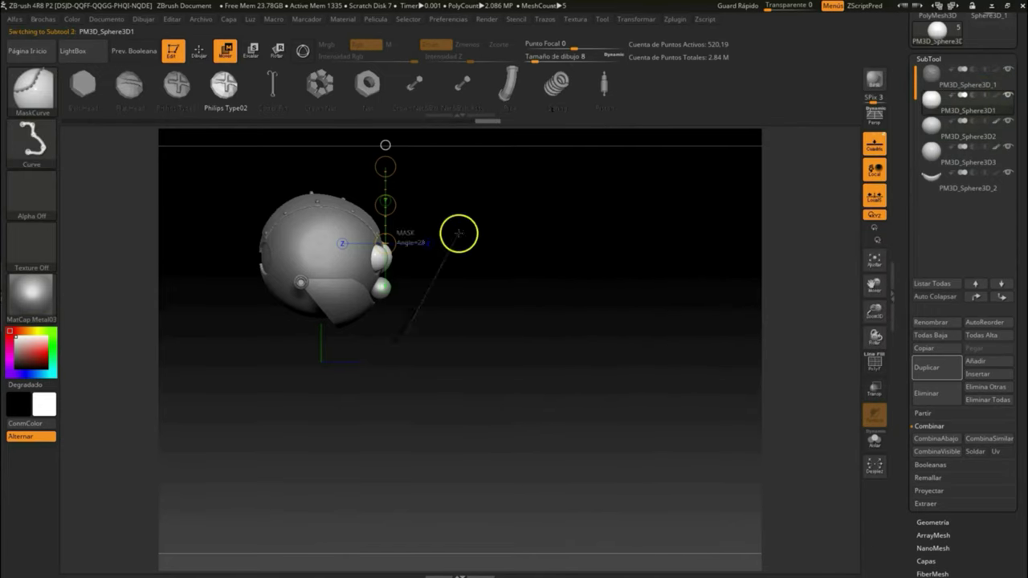
scroll(935, 523, down, 5)
click(940, 47)
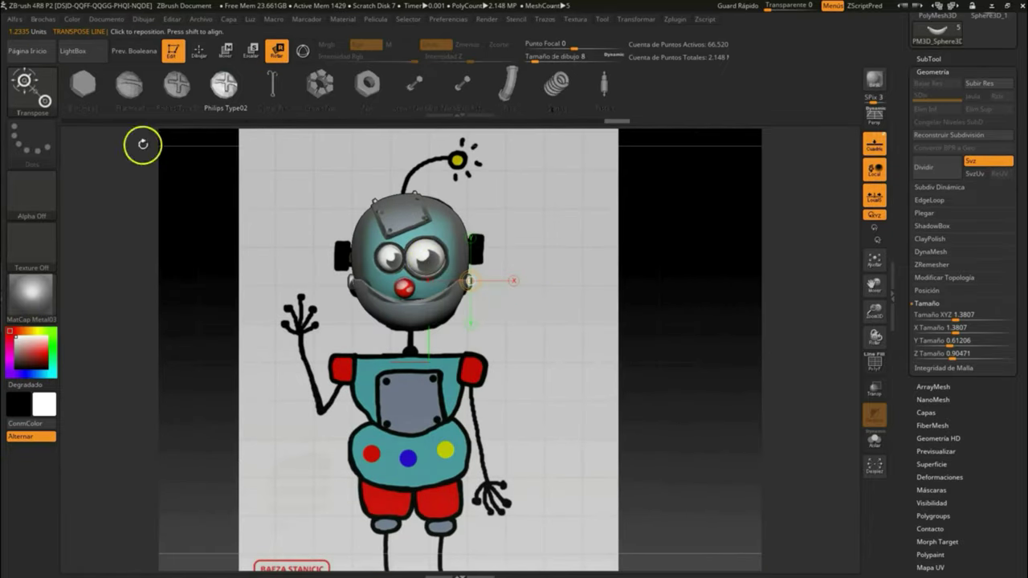
click(960, 174)
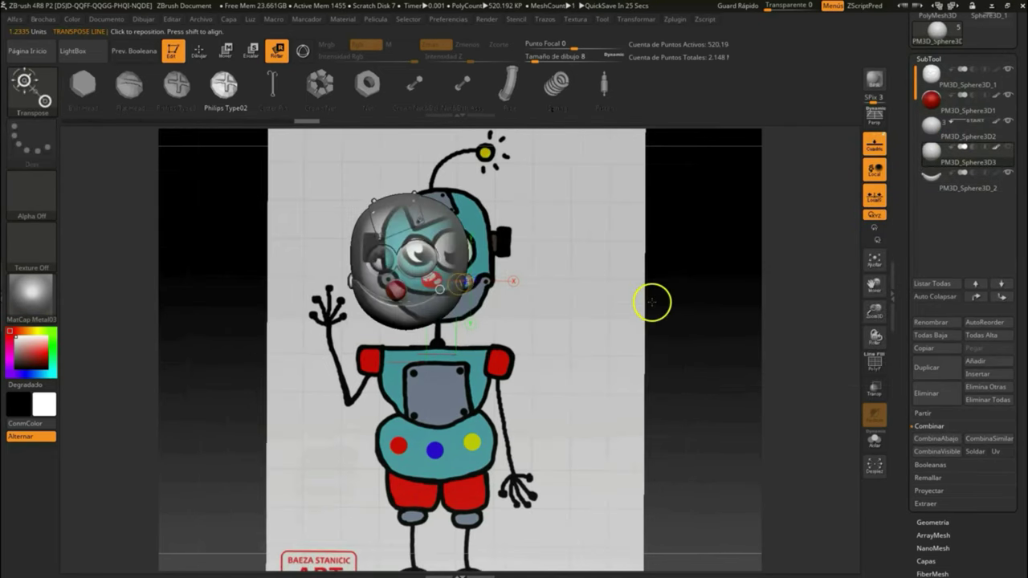
Insert a new sphere subtool scaled to 0.26321 as the base for the ears and select the IMM ModelKit brush
mouse_move(1005, 117)
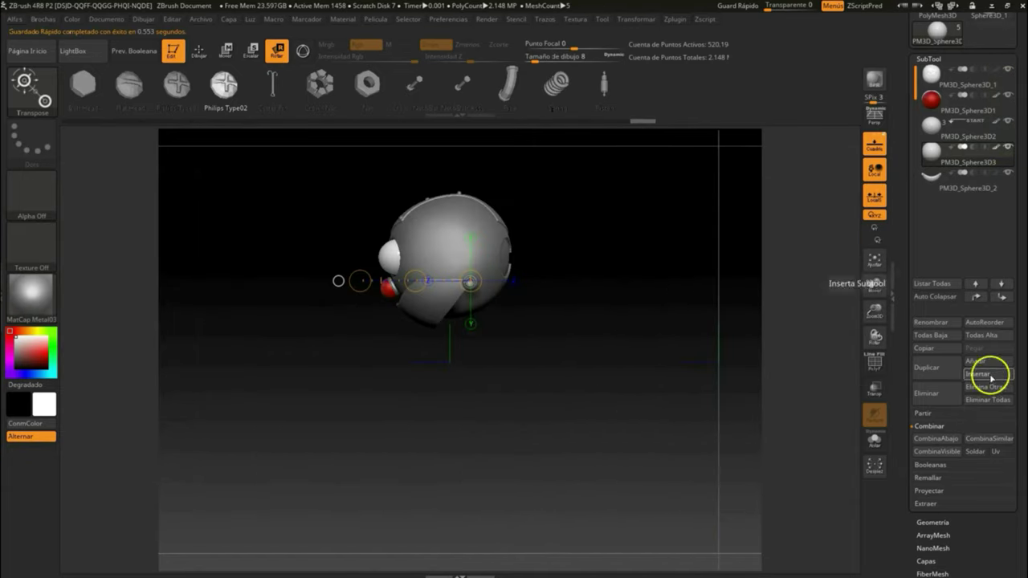
click(992, 375)
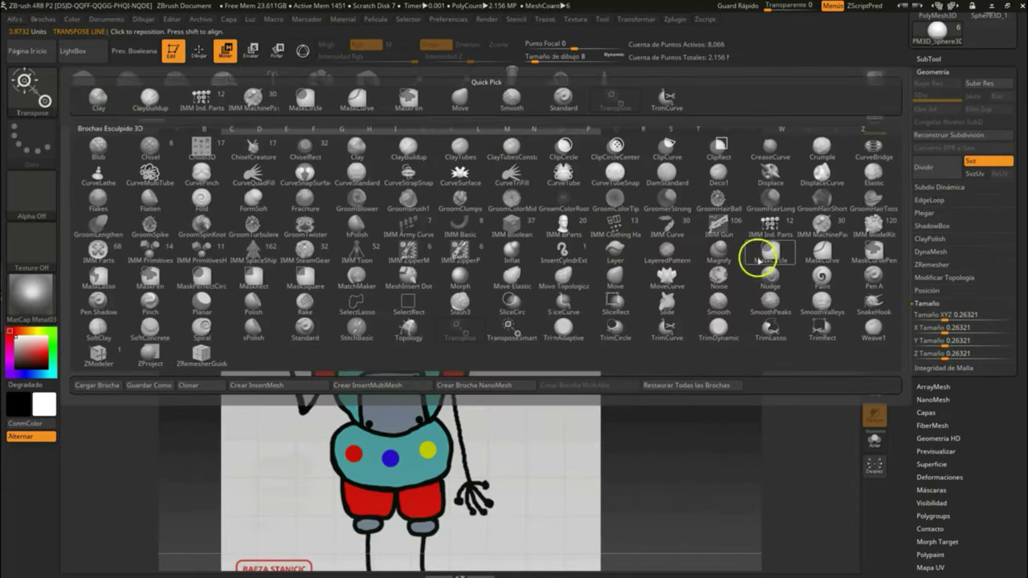
click(758, 257)
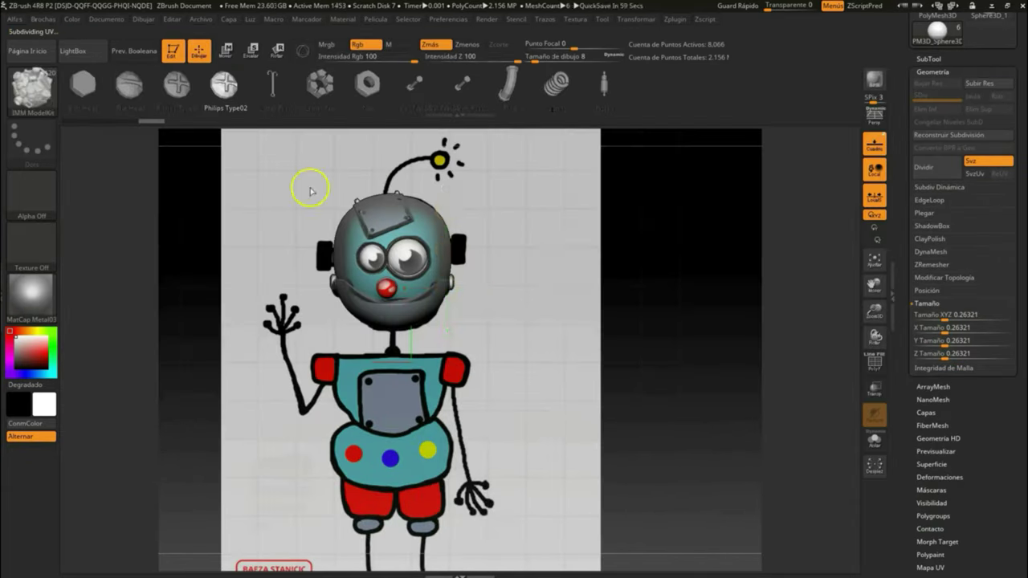
Insert round button-shaped ear parts on both sides of the head, align them to the reference and subdivide them
key(b)
click(879, 264)
click(664, 257)
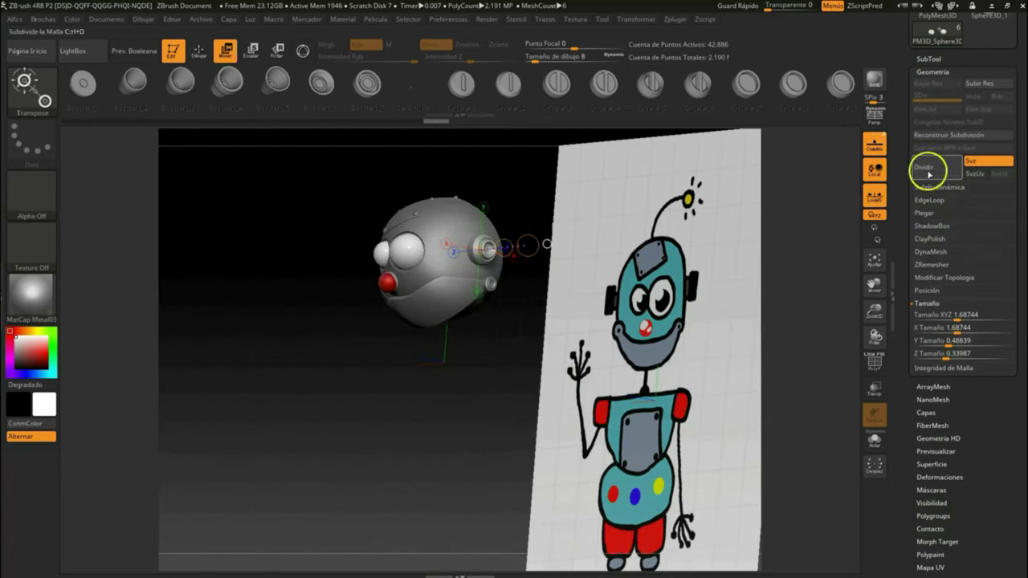
click(933, 252)
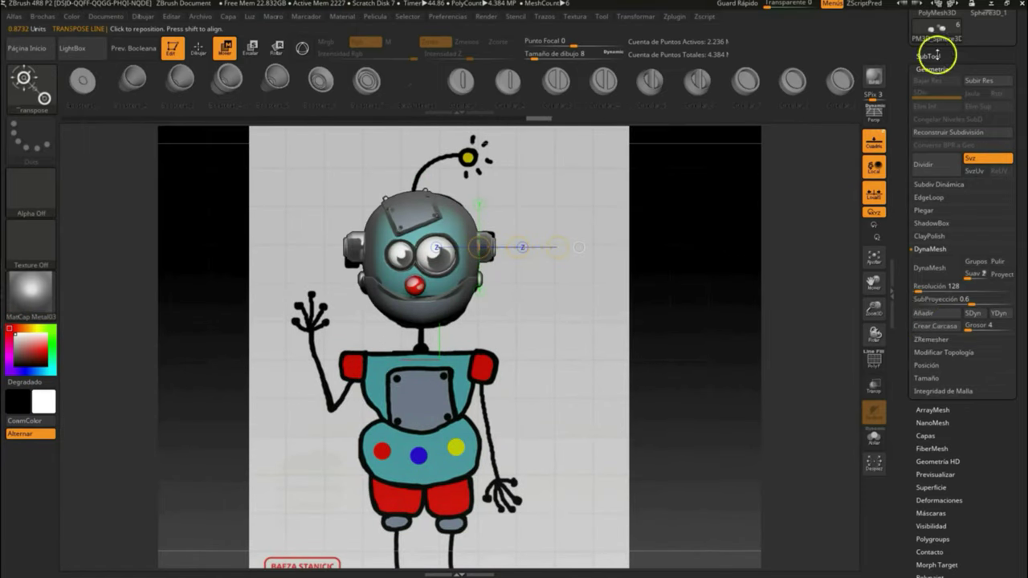
Create circular pupils on both eyes with the MaskCircle brush and color them black
click(932, 55)
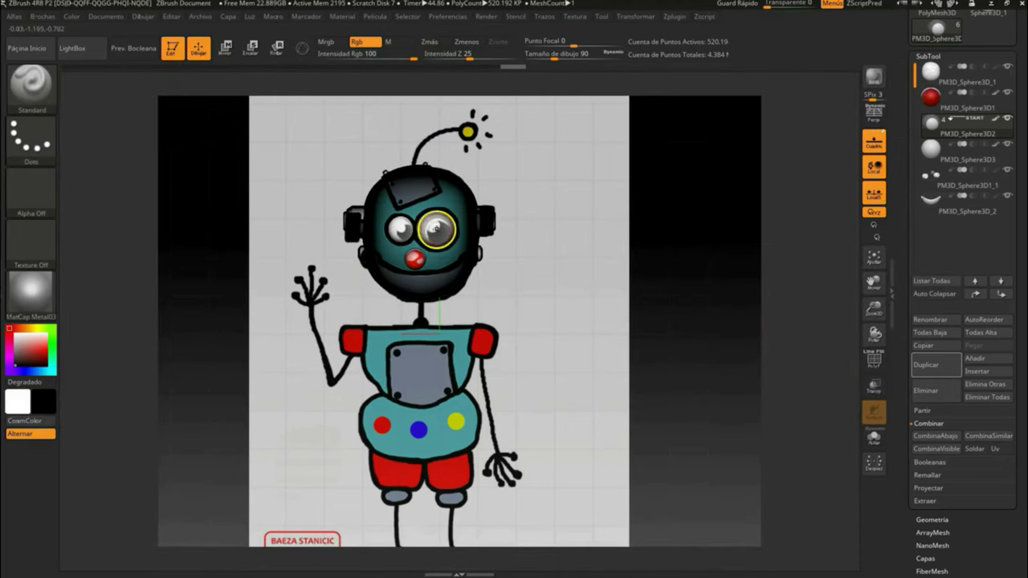
key(b)
key(m)
key(c)
alt+click(594, 267)
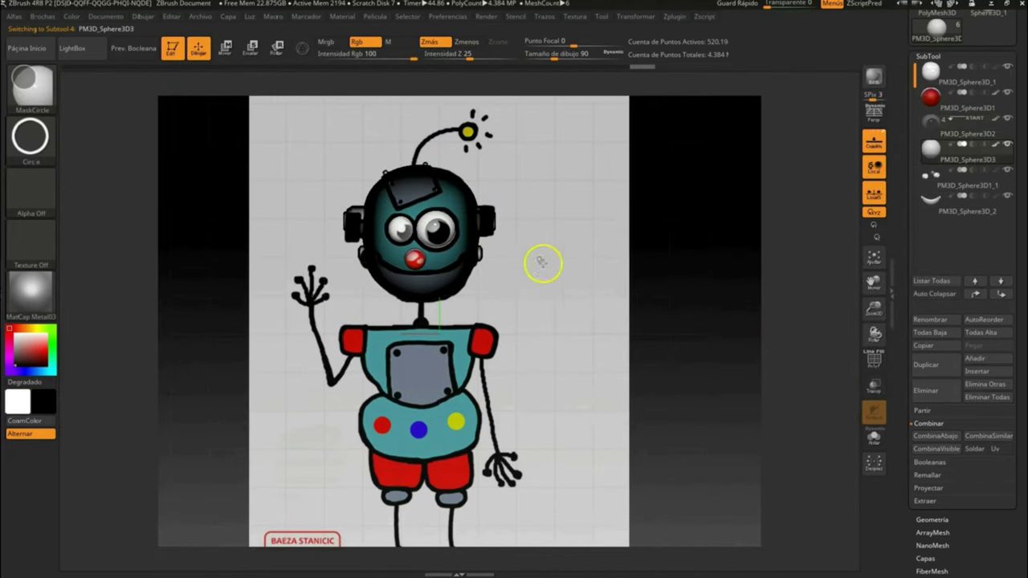
click(171, 16)
click(218, 360)
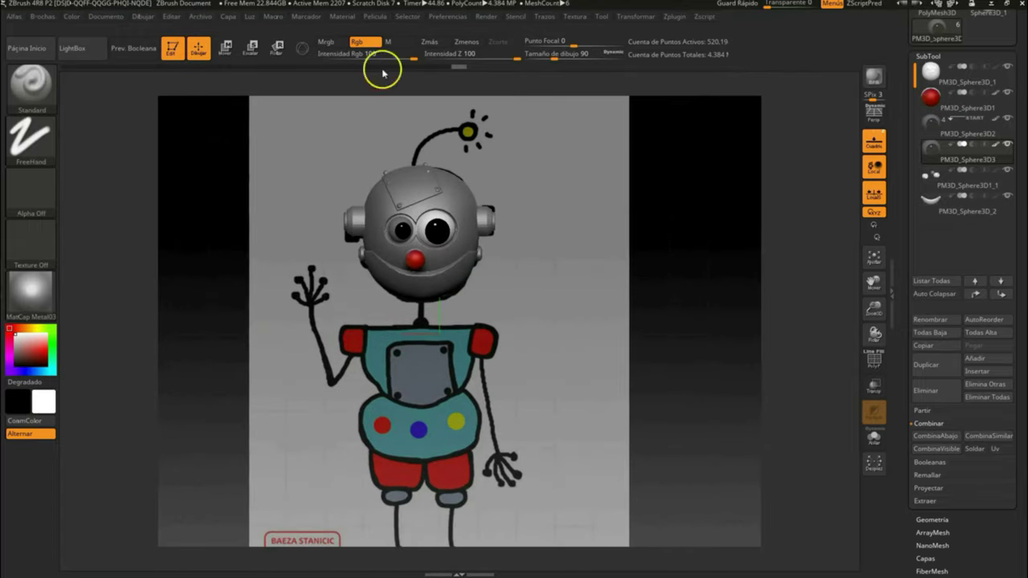
Apply the ReflectRed material to the nose and the ToyPlastic material to the rest of the head
click(343, 16)
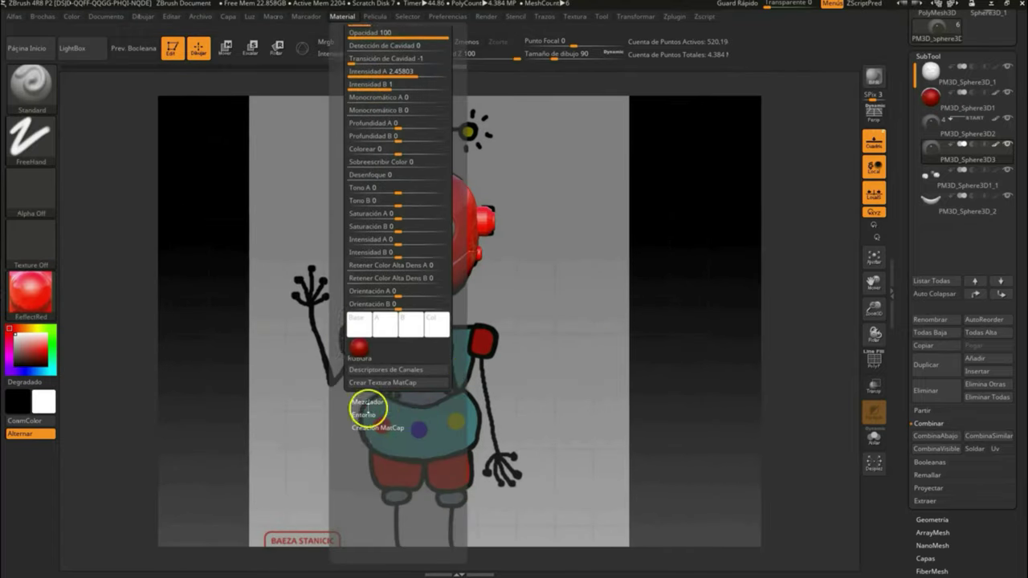
click(367, 292)
mouse_move(562, 319)
mouse_down()
mouse_move(729, 131)
mouse_move(627, 233)
mouse_move(695, 250)
mouse_up()
Select the head and mask everything except the forehead plate with the MaskCurve brush
click(964, 79)
key(b)
click(622, 322)
drag(406, 170, 480, 333)
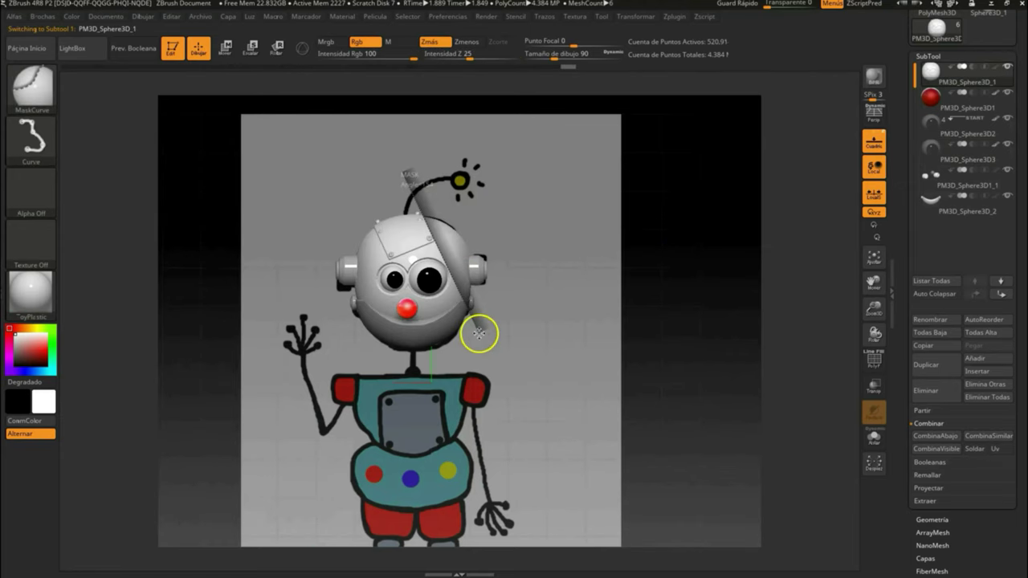
ctrl+shift+drag(360, 193, 361, 195)
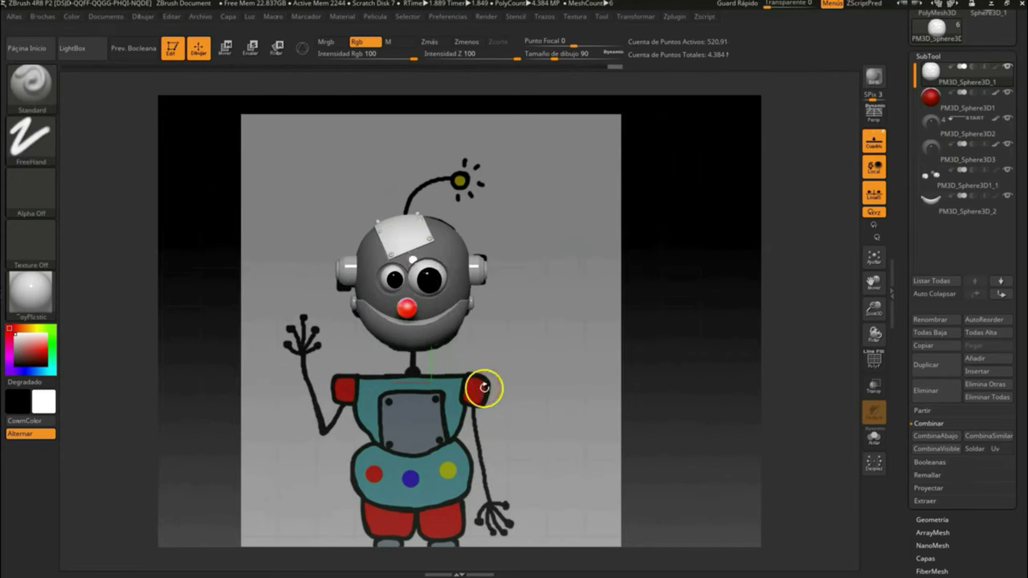
Choose a purple color and paint the unmasked forehead plate with it
click(31, 350)
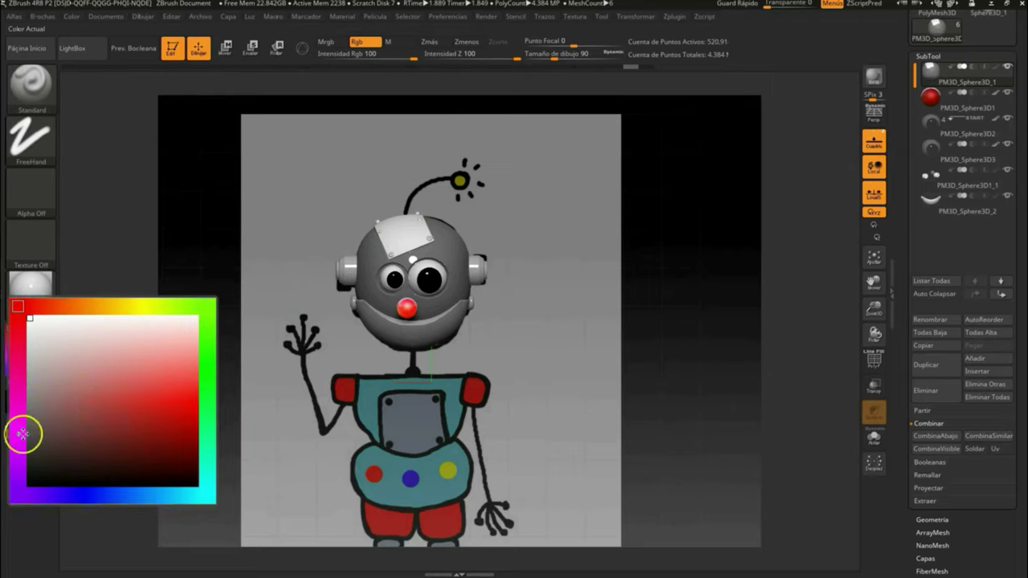
click(24, 432)
mouse_move(409, 236)
right_down()
mouse_move(410, 219)
mouse_move(343, 172)
mouse_move(402, 39)
right_up()
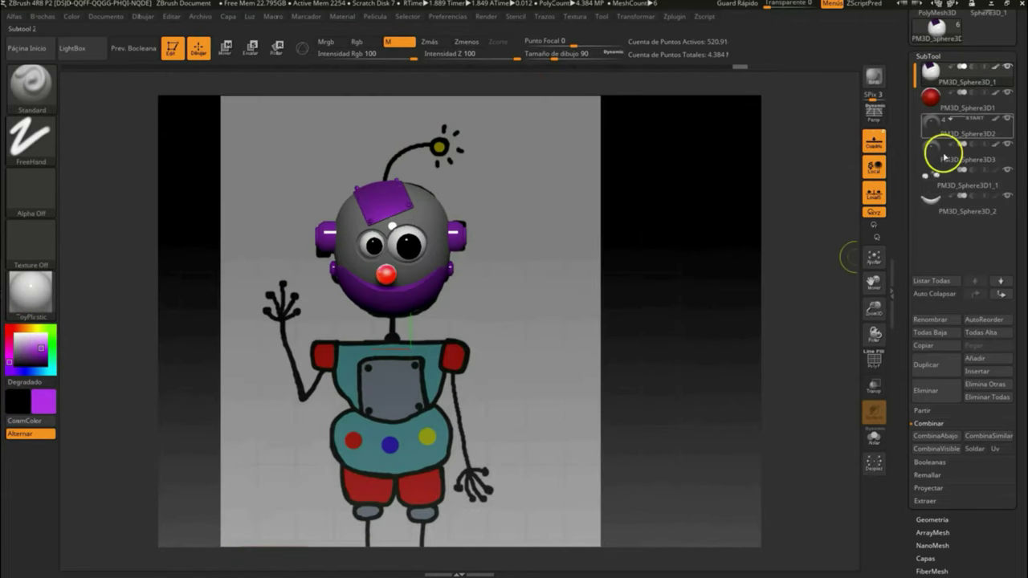
Reset the active color to white and rework the head's mask with MaskCurve to protect only the forehead plate
click(30, 350)
click(35, 328)
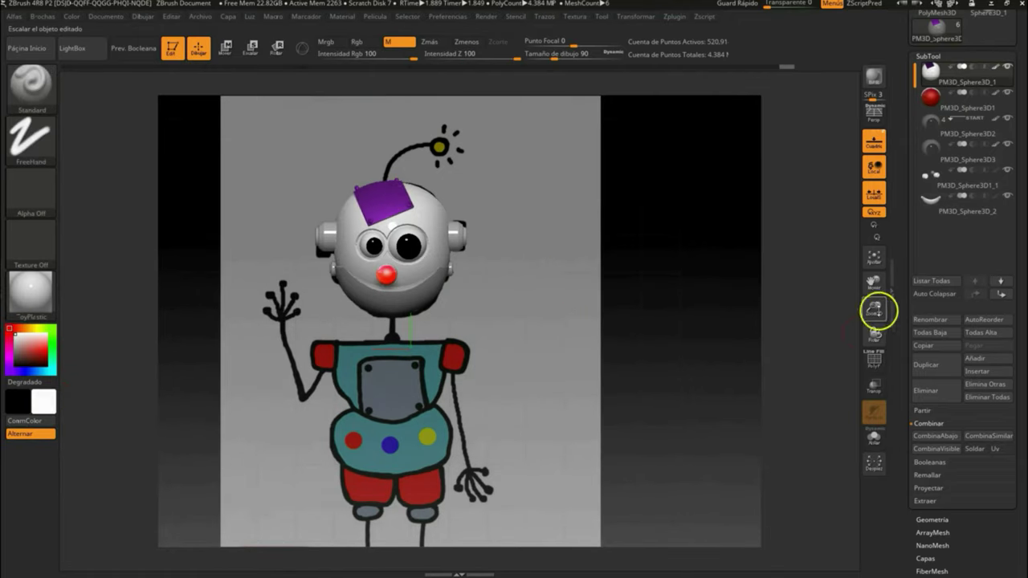
drag(875, 310, 514, 412)
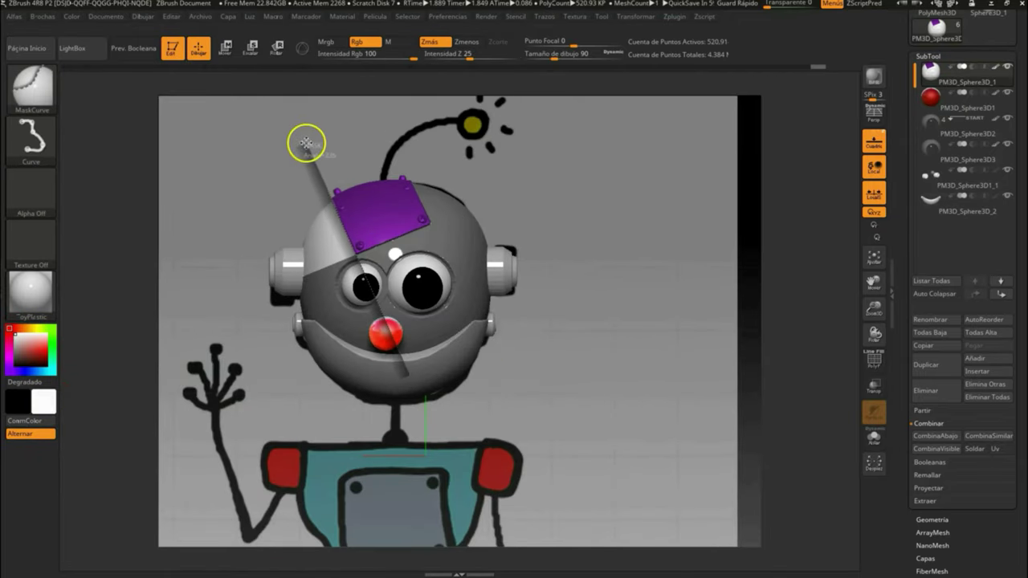
Paint the whole head cyan around the masked forehead plate, including its sides and back
click(45, 408)
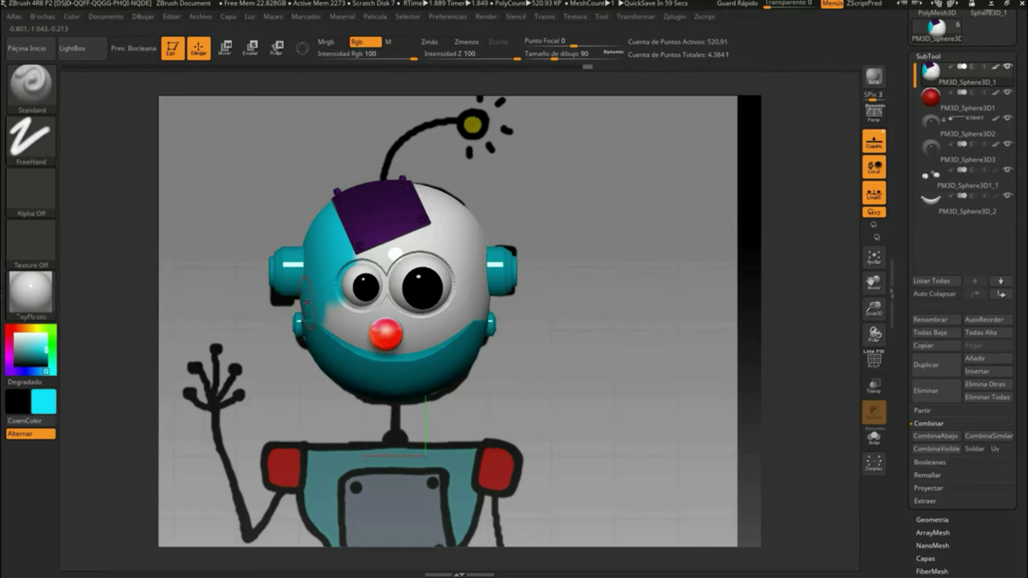
drag(515, 255, 580, 289)
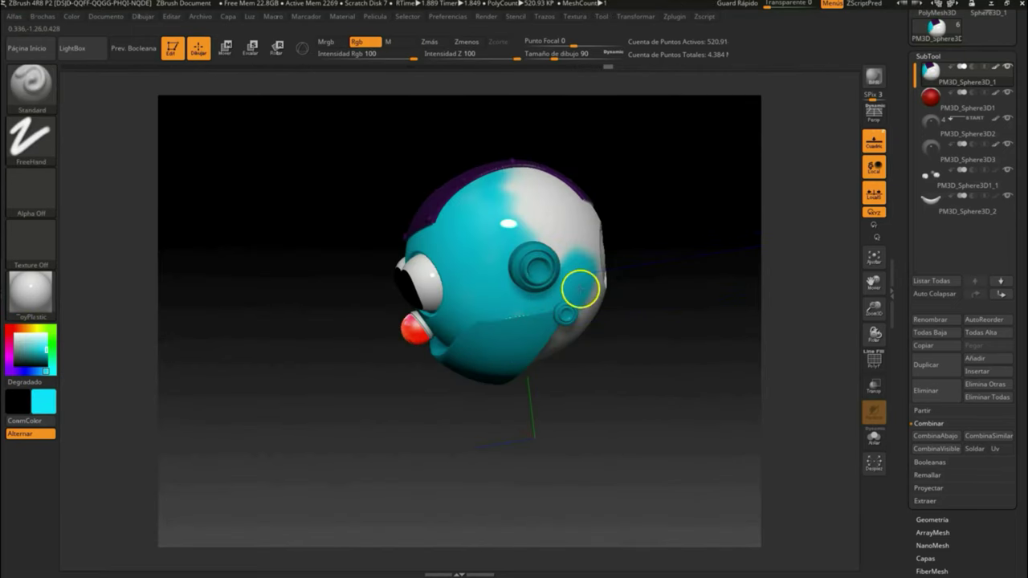
drag(584, 208, 400, 281)
Color the ears, side bolts and jaw piece purple (R 177, G 44, B 233) and set the ToyPlastic material
alt+click(505, 223)
drag(594, 332, 926, 180)
click(71, 16)
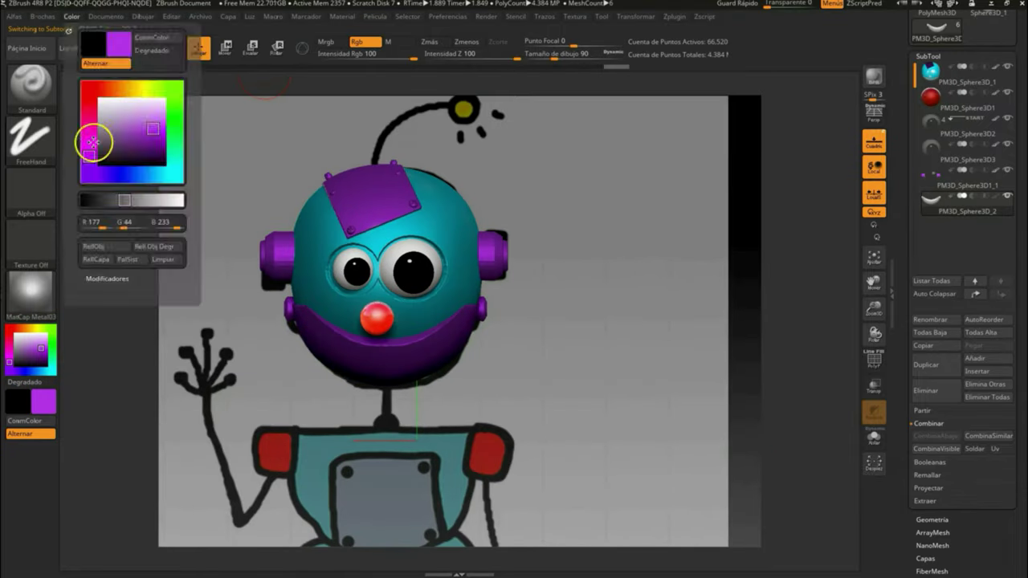
click(30, 294)
click(415, 298)
key(shift+r)
mouse_move(660, 325)
mouse_down()
mouse_move(654, 300)
mouse_move(714, 160)
mouse_move(668, 326)
mouse_move(658, 409)
mouse_move(595, 204)
mouse_move(437, 339)
mouse_up()
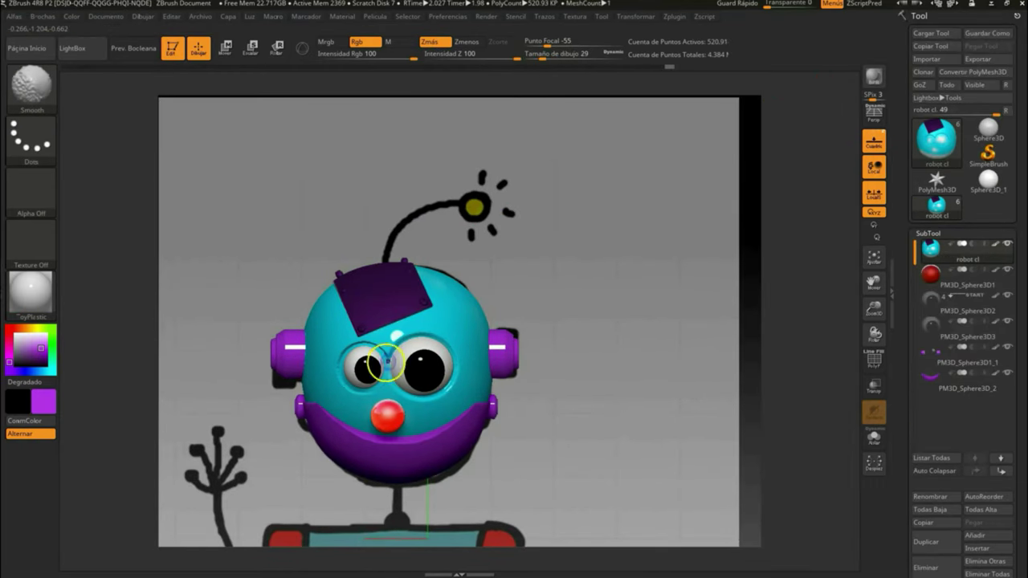
Draw the curved antenna stem with the CurveTube brush and fit it from the top of the head to the drawn bulb
mouse_move(399, 382)
mouse_down()
mouse_move(589, 396)
mouse_move(663, 359)
mouse_move(1010, 286)
mouse_move(647, 327)
mouse_up()
key(b)
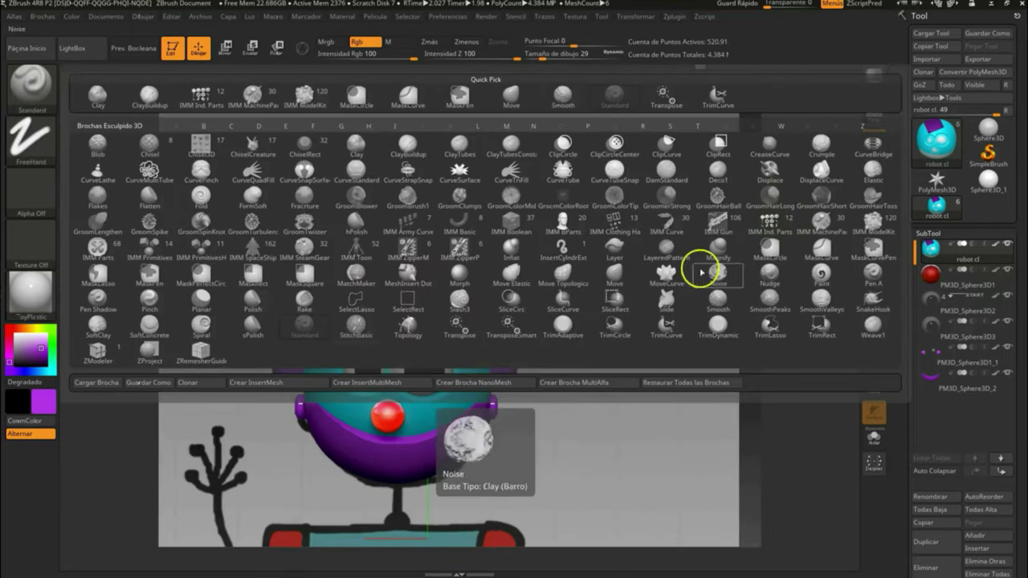
click(563, 173)
mouse_move(390, 263)
mouse_down()
mouse_move(466, 201)
mouse_move(612, 212)
mouse_up()
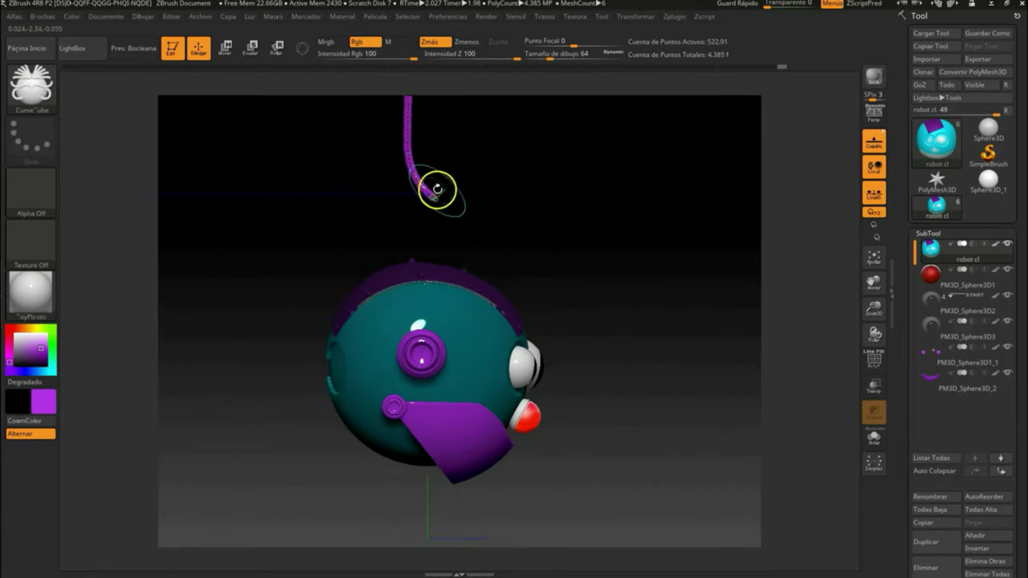
drag(422, 252, 362, 270)
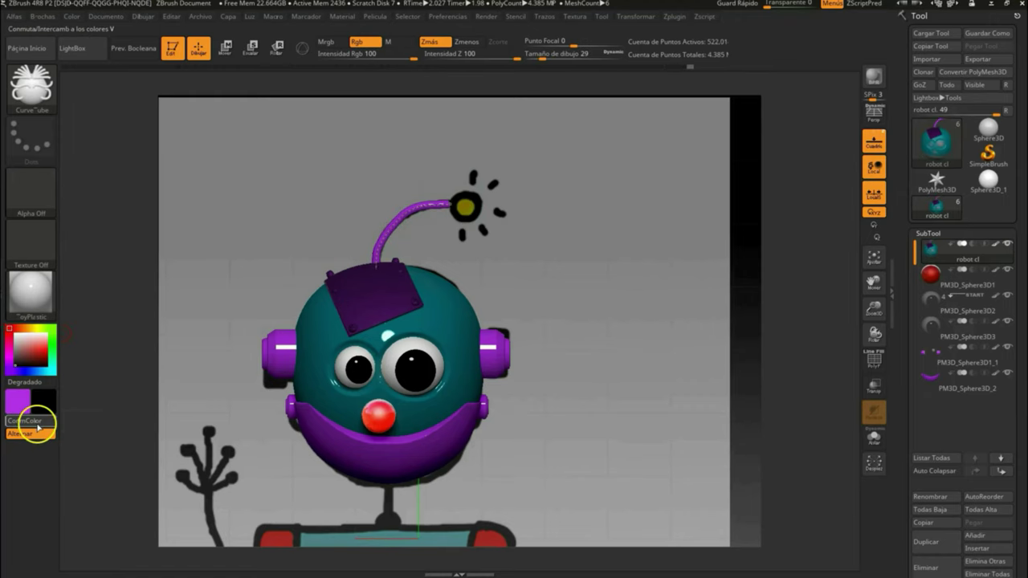
Switch the active color to black and paint the antenna stem with the Standard brush
key(b)
key(s)
key(t)
mouse_move(417, 178)
mouse_down()
mouse_move(535, 239)
mouse_move(418, 181)
mouse_up()
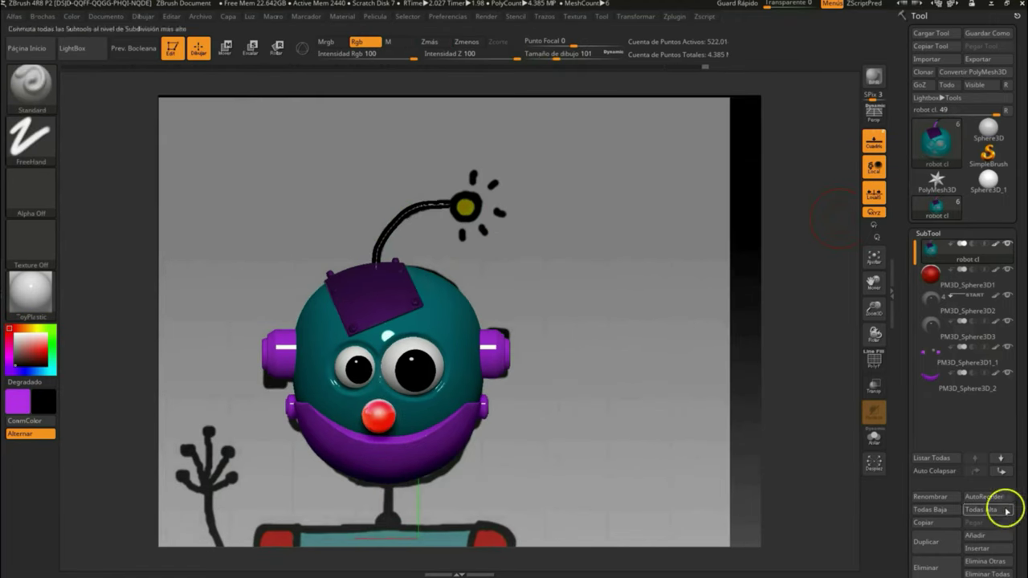
Insert a new sphere subtool for the antenna's bulb
click(975, 535)
mouse_move(968, 281)
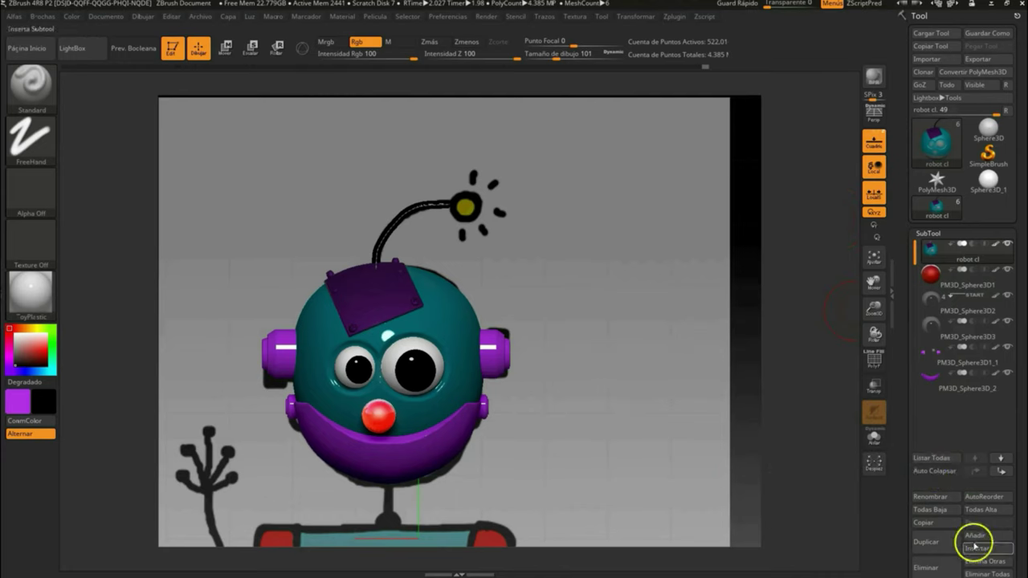
click(976, 547)
click(165, 394)
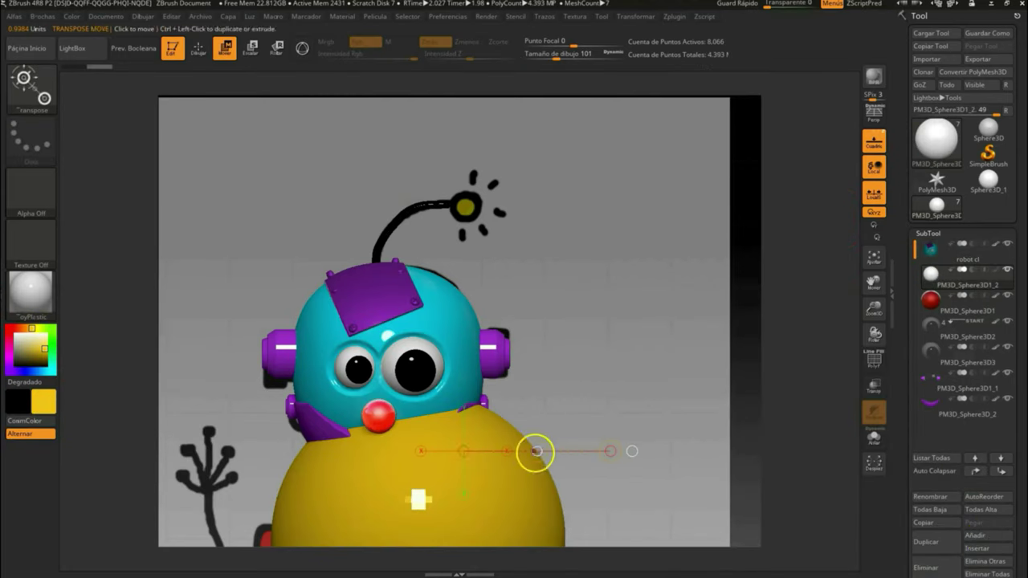
Scale the new sphere to about 0.217 and move it onto the antenna's tip
drag(536, 454, 767, 189)
drag(977, 102, 948, 102)
drag(655, 268, 480, 369)
scroll(940, 198, up, 3)
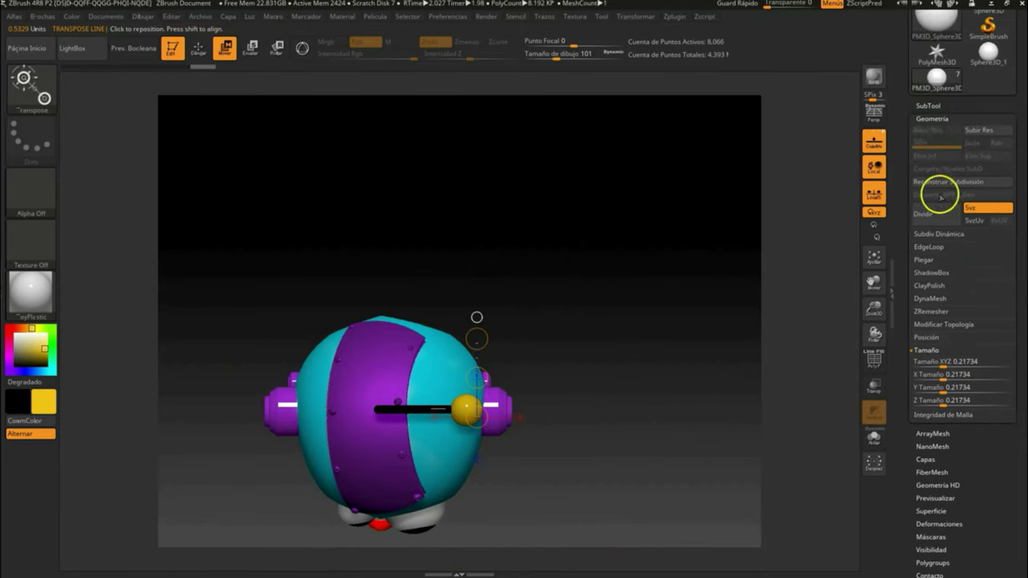
key(q)
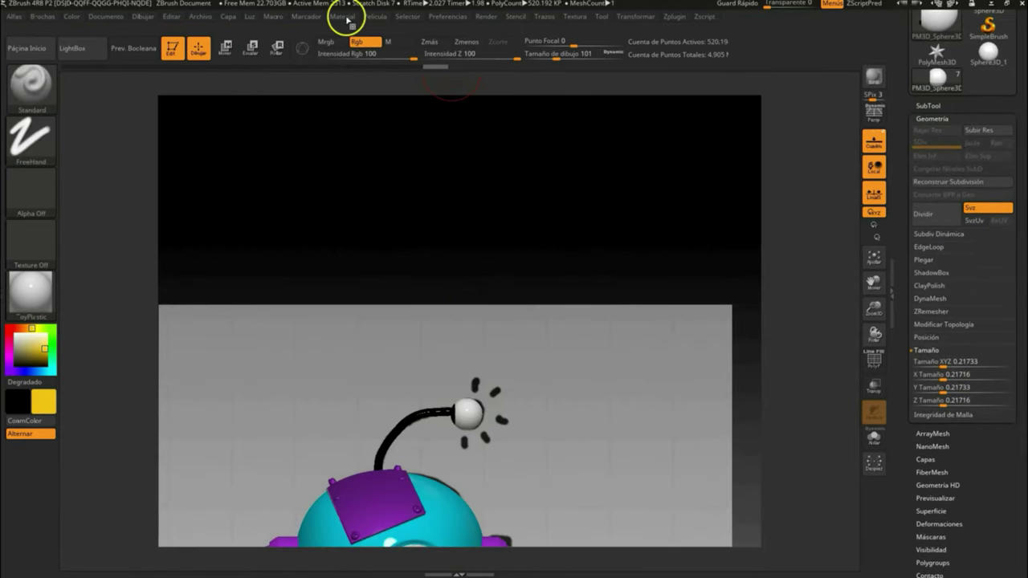
Fill the antenna bulb with yellow, trying the ReflectYellow material before returning to ToyPlastic
click(348, 20)
click(201, 298)
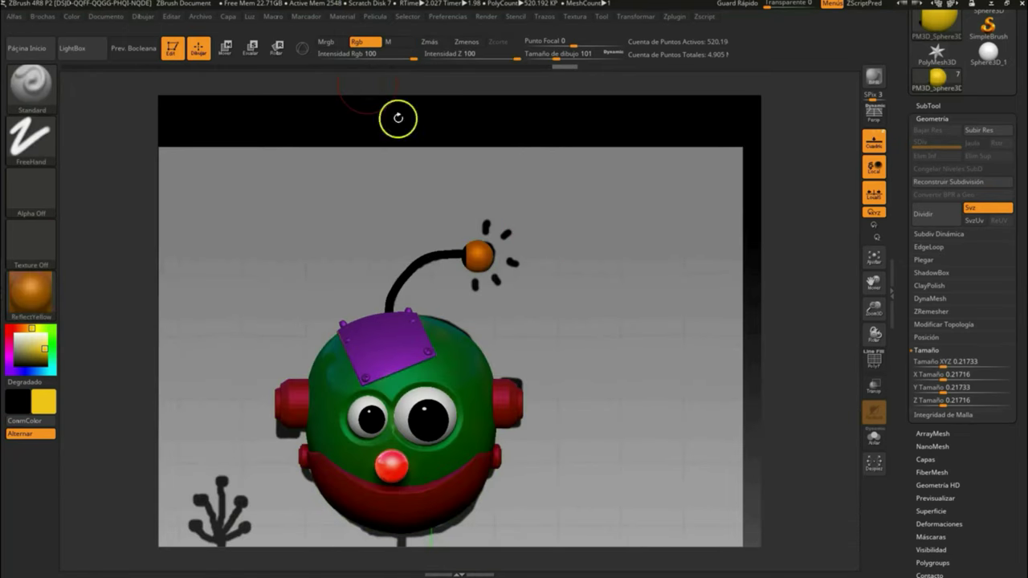
click(39, 286)
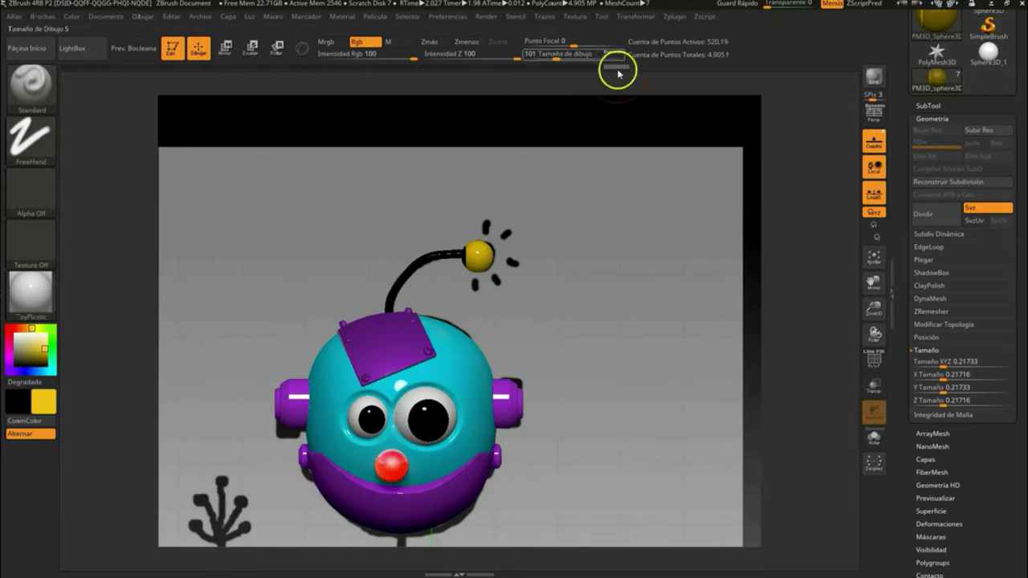
Set the brush to material-only painting and display the full-body robot drawing as reference behind the head
click(36, 95)
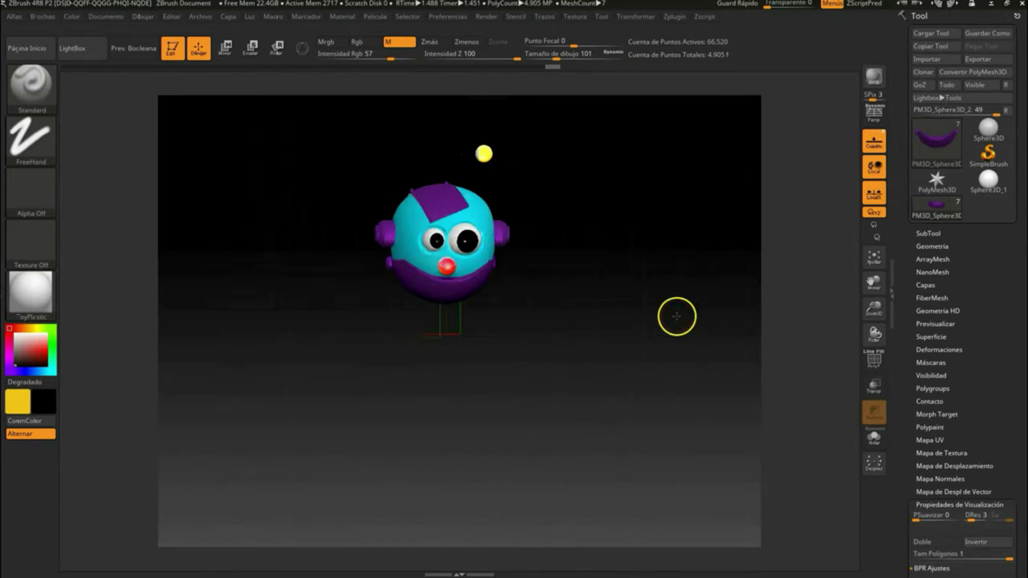
click(143, 16)
click(163, 474)
click(156, 474)
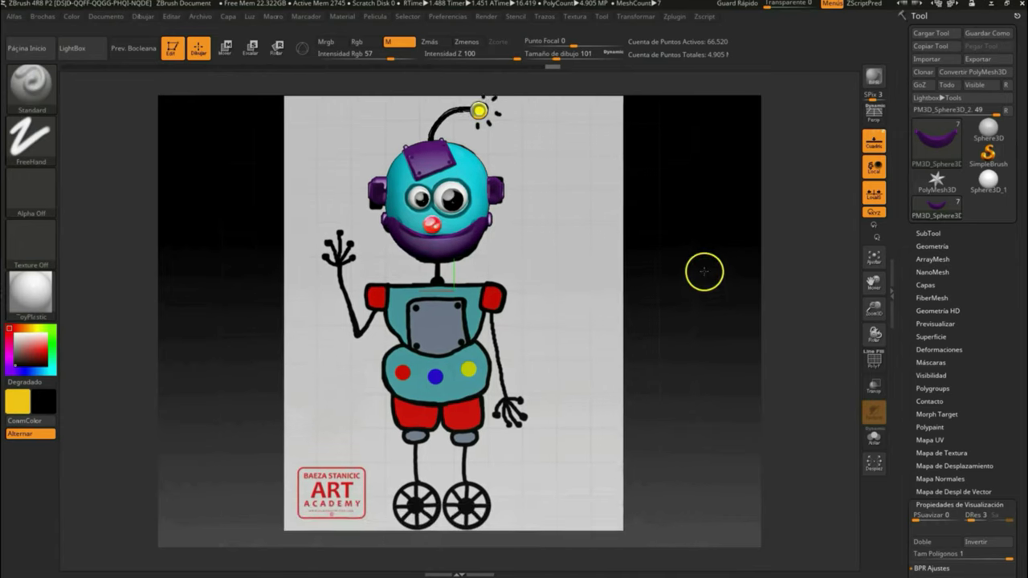
Append a cube subtool, move it down over the drawn torso and set the active color to white
click(929, 233)
click(977, 522)
click(562, 395)
key(w)
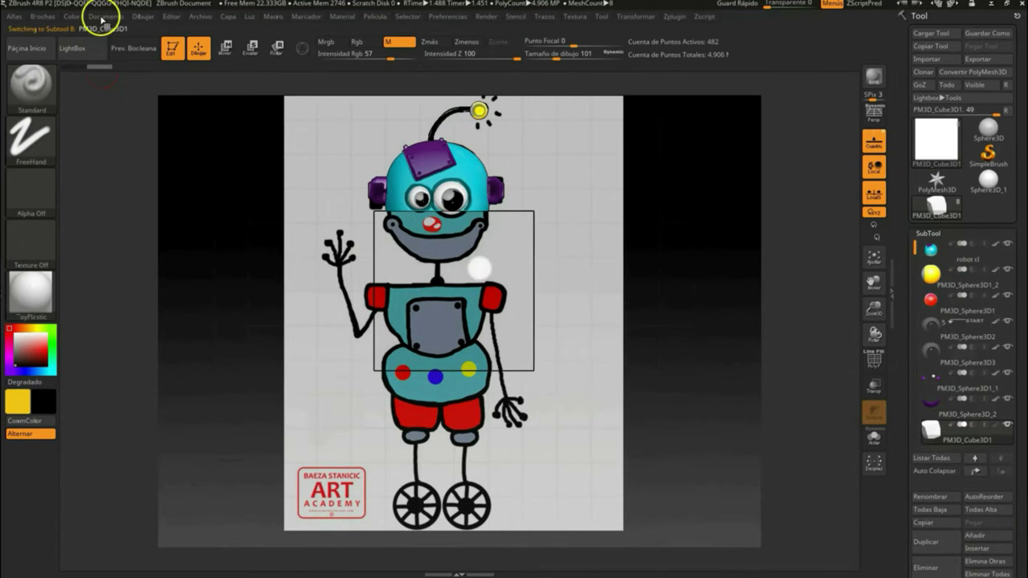
click(35, 388)
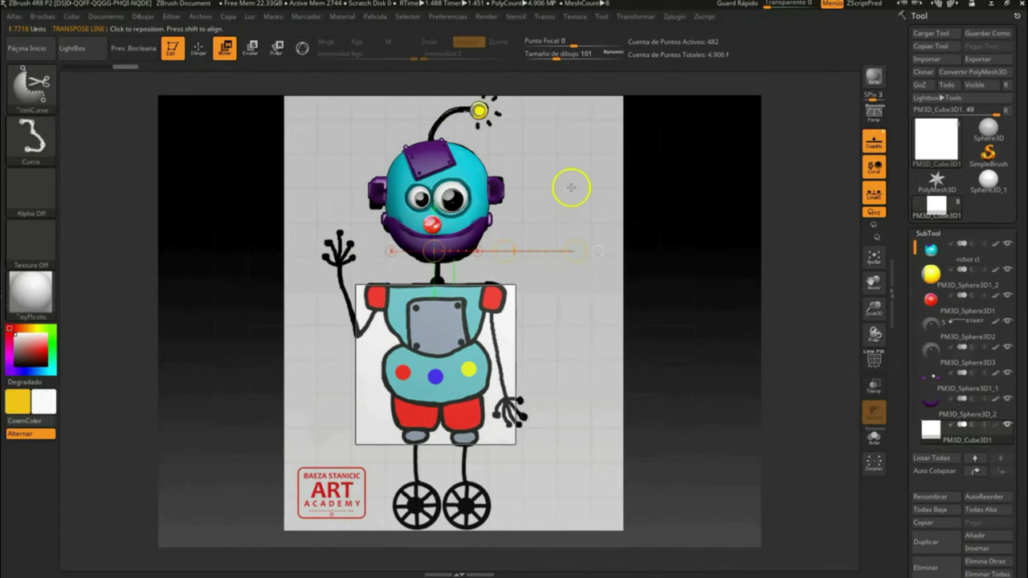
Trim the cube with TrimCurve to one half of the drawn torso's outline
drag(432, 506, 321, 429)
mouse_move(355, 241)
mouse_down()
mouse_move(574, 241)
mouse_move(661, 268)
mouse_up()
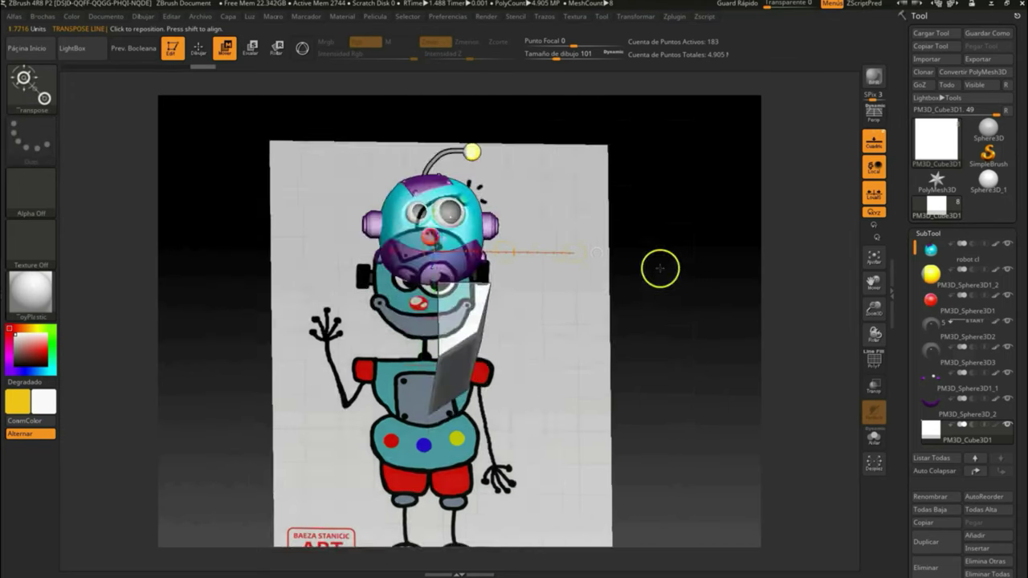
click(198, 50)
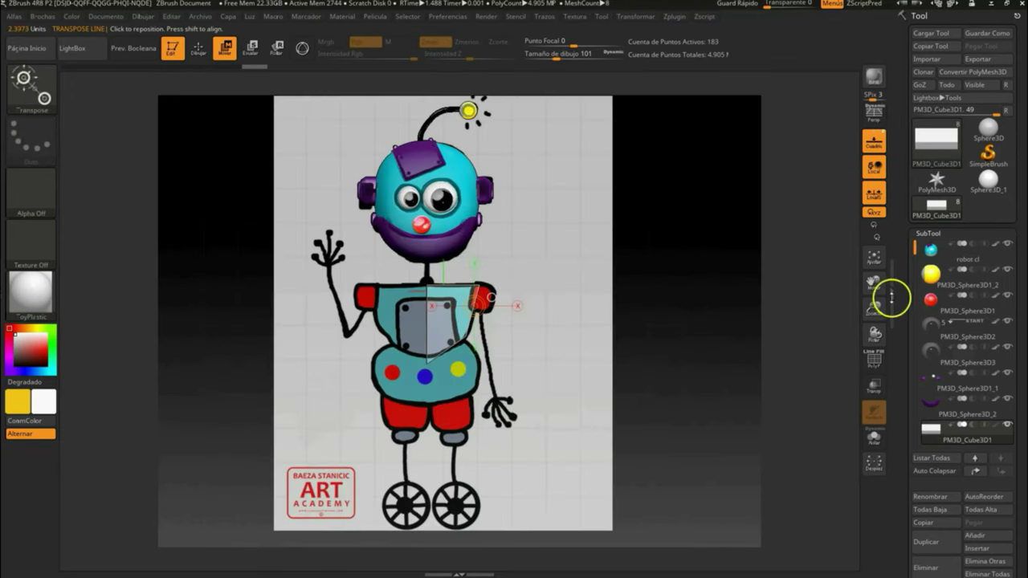
Mirror a duplicate of the half torso to the other side, trim the lower tip and merge both halves
scroll(916, 386, down, 5)
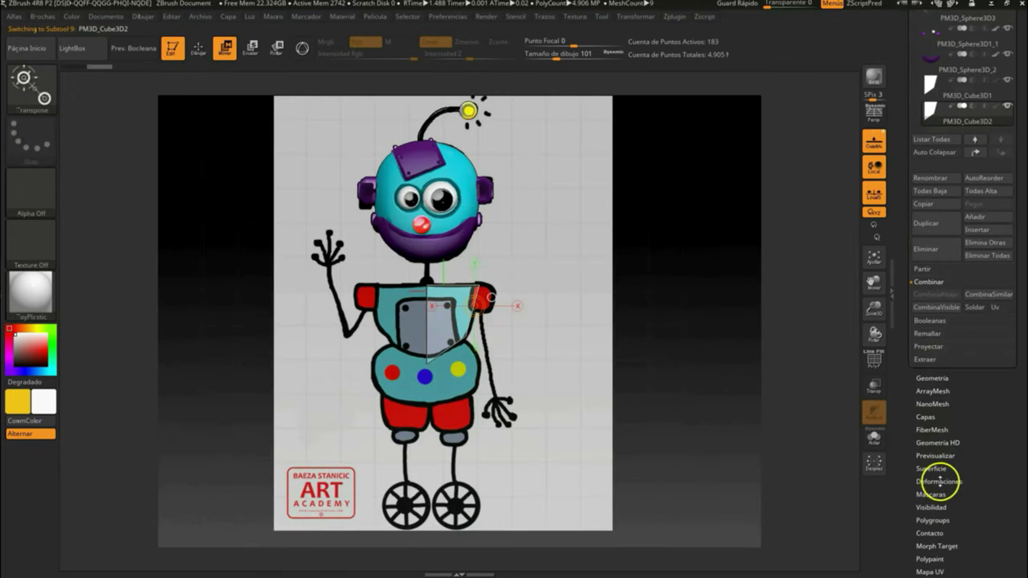
click(936, 475)
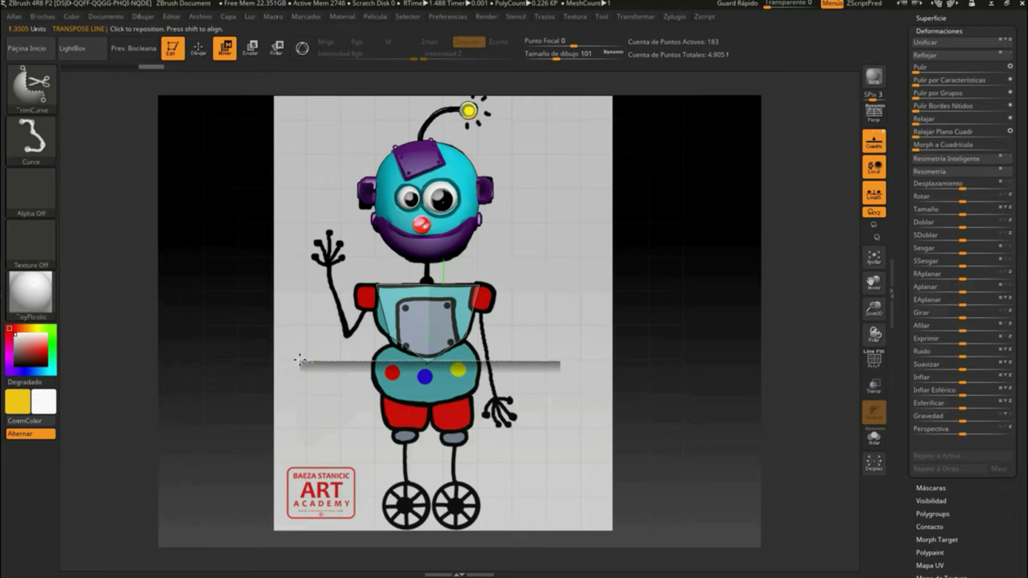
scroll(925, 85, up, 5)
click(925, 85)
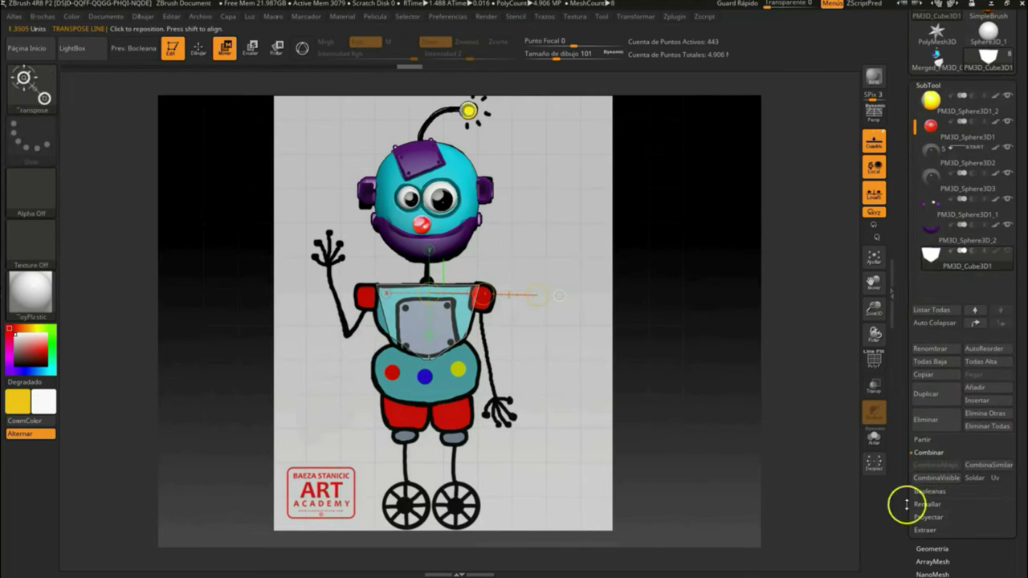
Convert the merged torso to DynaMesh at resolution 304 and select the Polish brush
click(933, 549)
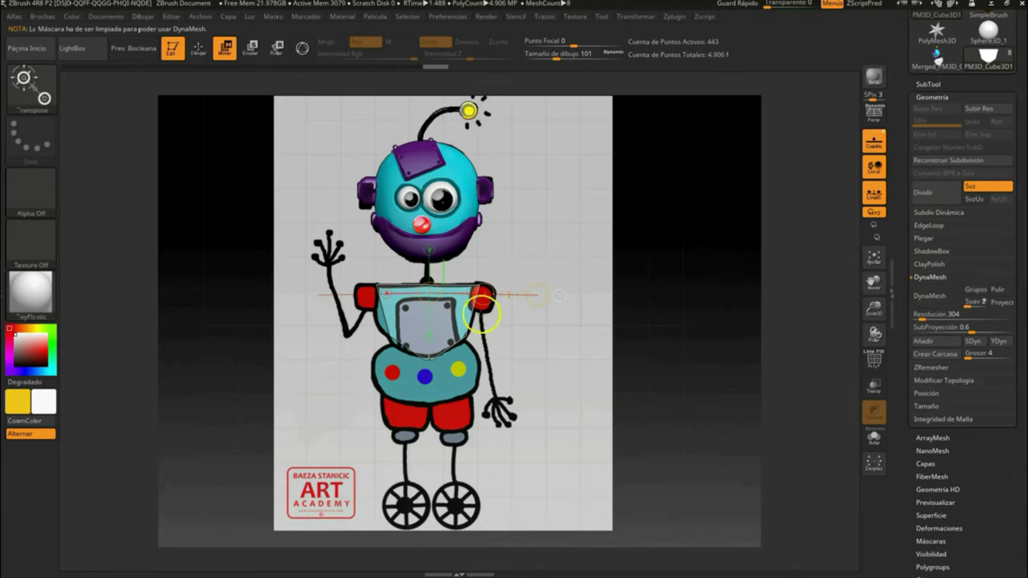
key(b)
key(p)
key(o)
drag(528, 248, 482, 313)
click(874, 359)
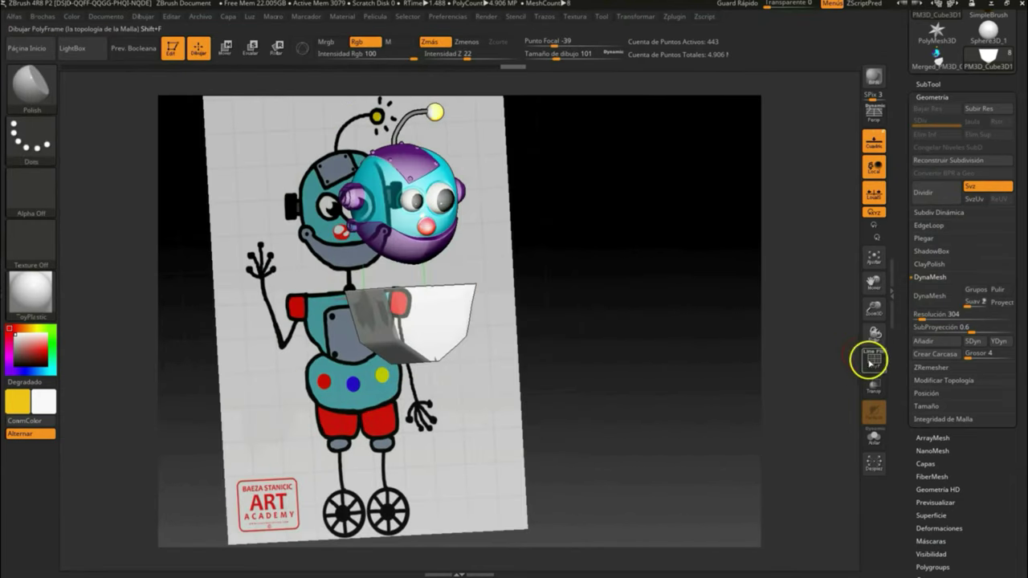
click(930, 294)
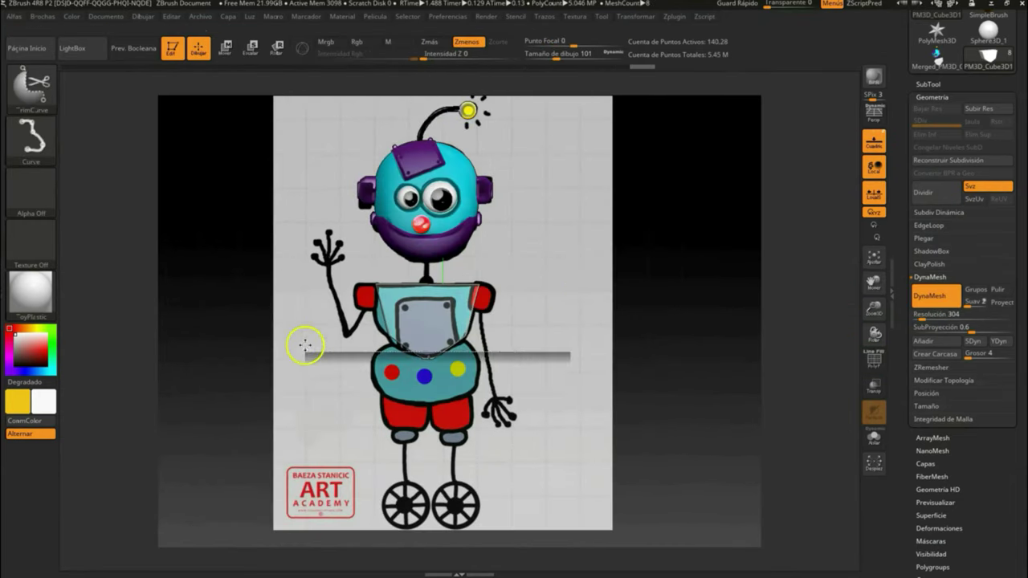
Trim the torso's lower tip with TrimCurve and step back through the surplus edits
ctrl+shift+drag(305, 345, 305, 347)
key(ctrl+z)
key(ctrl+z)
key(ctrl+z)
key(ctrl+z)
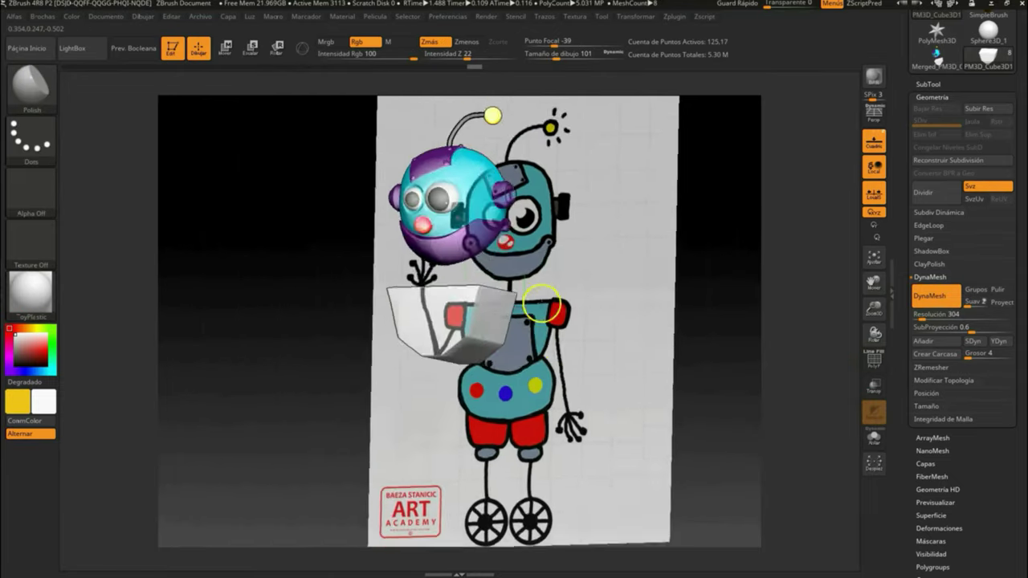
key(ctrl+z)
key(ctrl+z)
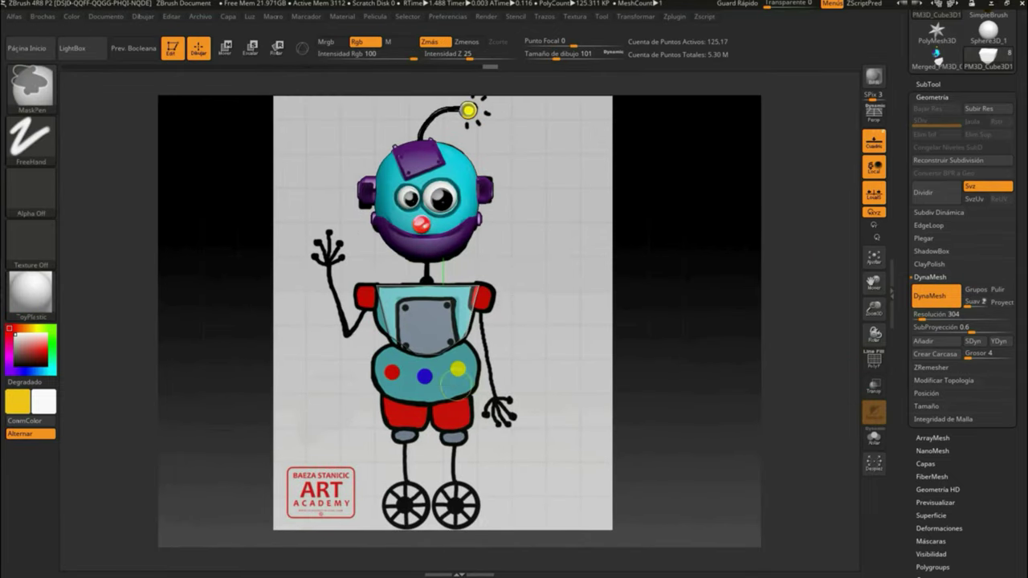
key(ctrl+z)
key(ctrl+shift+z)
Trim the torso's slanted side with TrimCurve to follow the drawn outline
ctrl+shift+drag(514, 228, 434, 447)
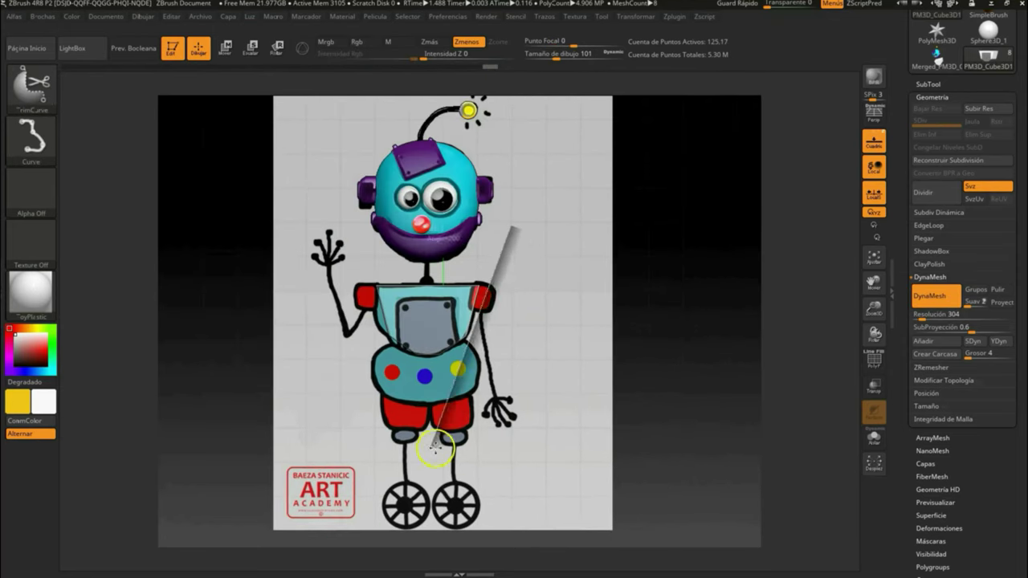
key(w)
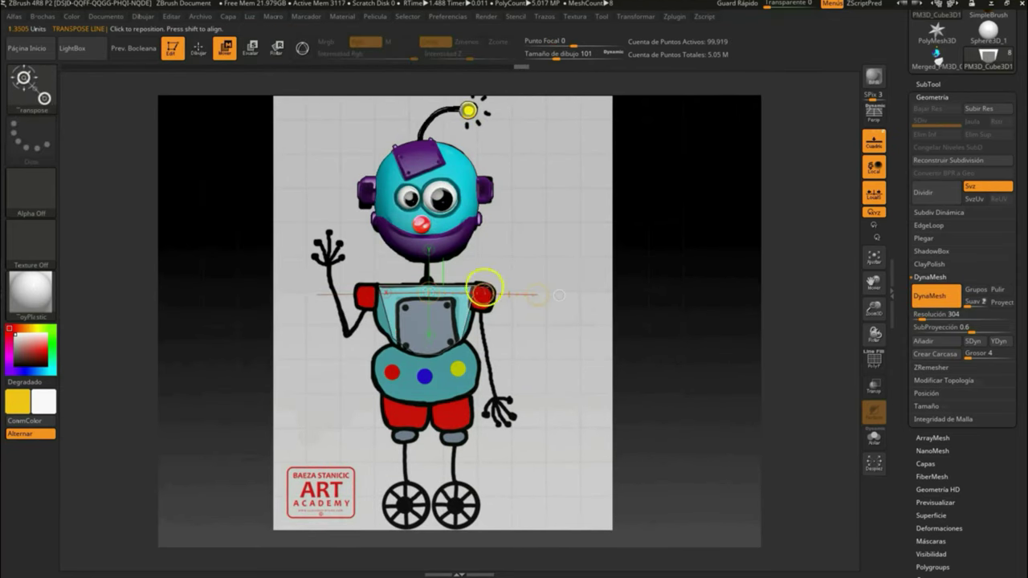
mouse_move(574, 316)
mouse_down()
mouse_move(592, 344)
mouse_move(400, 303)
mouse_move(476, 382)
mouse_up()
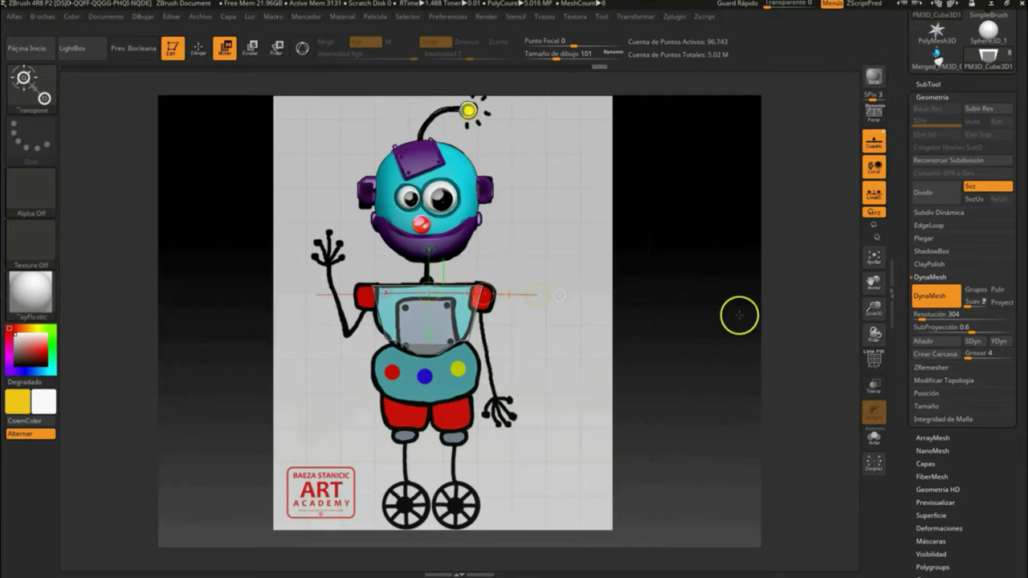
Divide the torso mesh and raise the unmasked rectangular chest panel from its front face
click(943, 195)
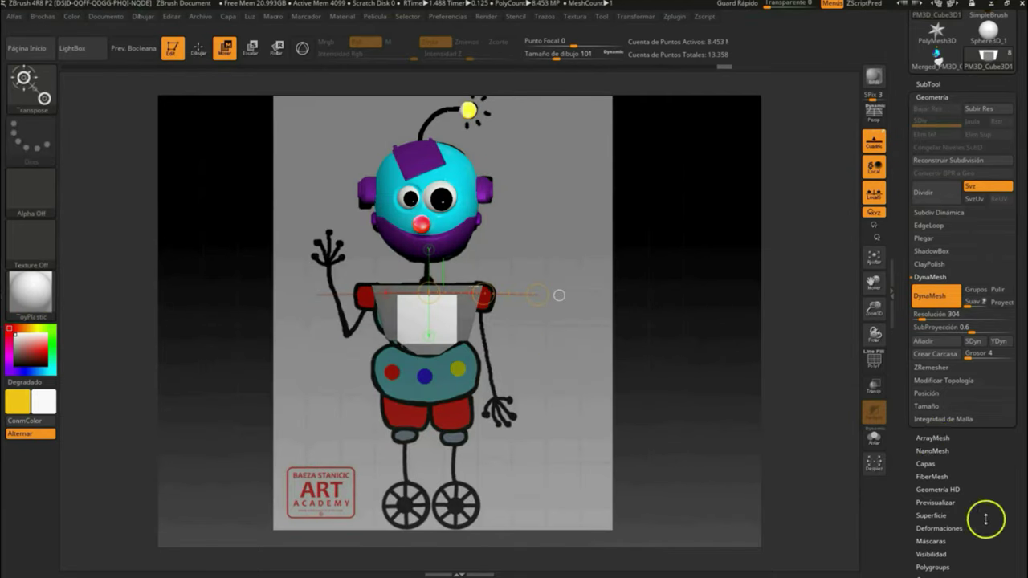
click(976, 527)
mouse_move(706, 457)
mouse_down()
mouse_move(686, 385)
mouse_move(214, 282)
mouse_up()
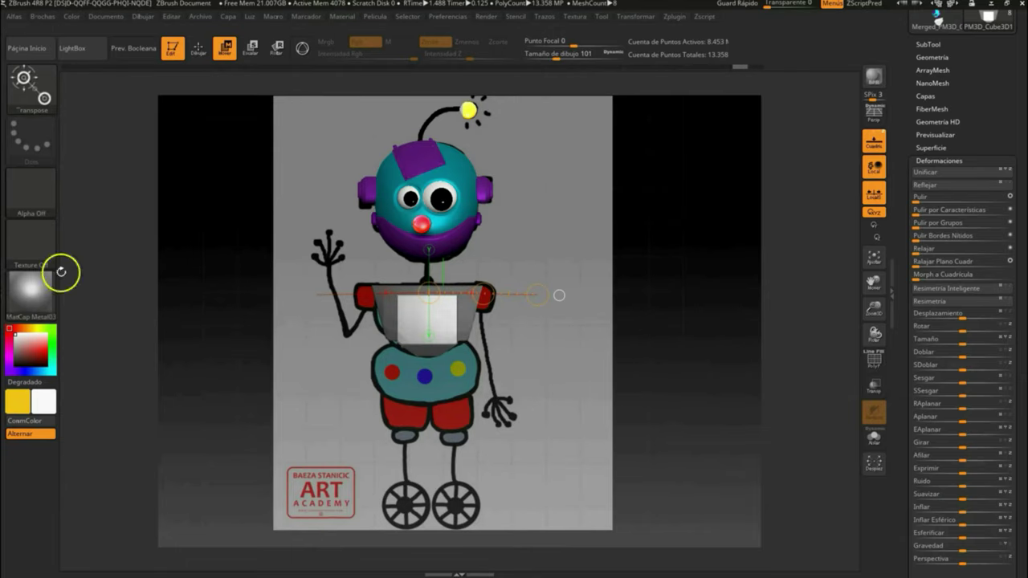
key(ctrl)
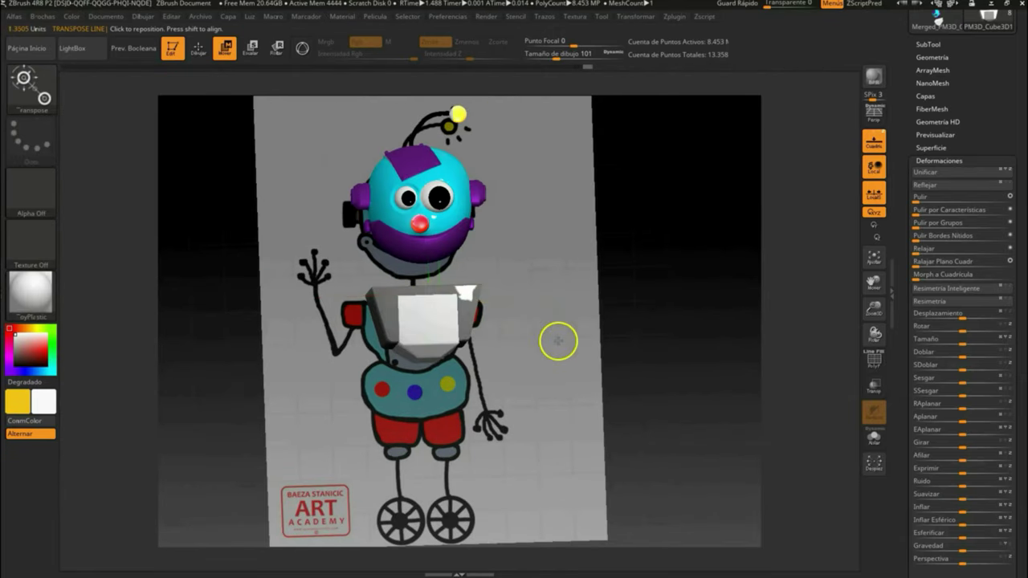
mouse_move(559, 341)
mouse_down()
mouse_move(558, 298)
mouse_move(569, 347)
mouse_move(649, 261)
mouse_up()
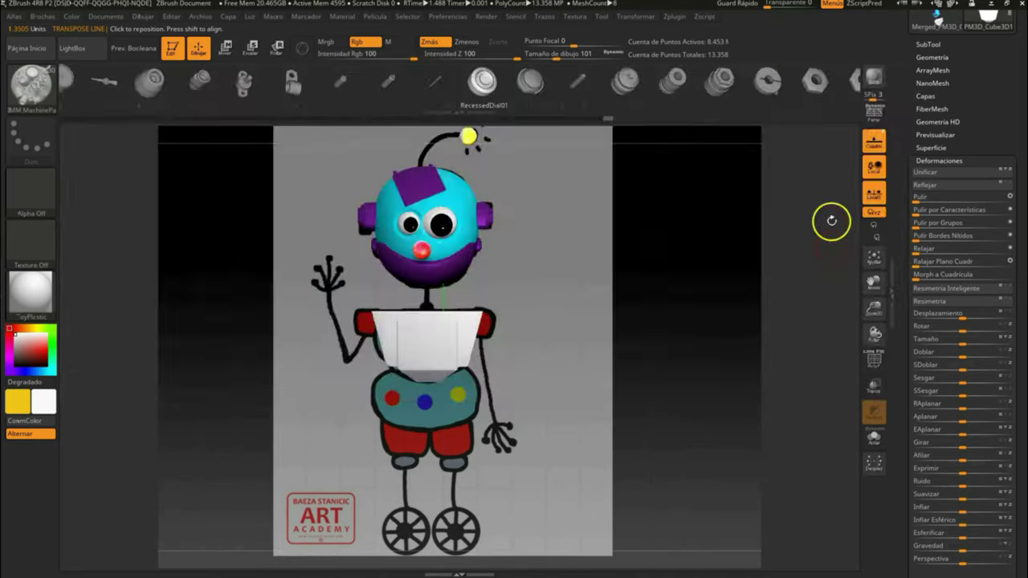
Add Philips Type02 screws from the IMM Ind. Parts brush at the chest panel's four corners and adjust the torso's mask
key(m)
click(454, 367)
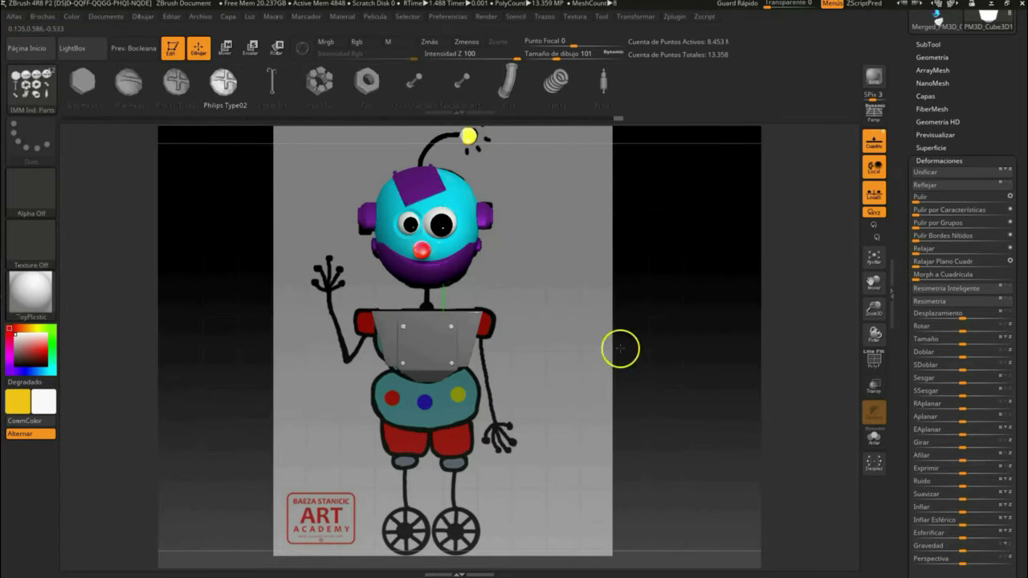
mouse_move(521, 249)
ctrl+mouse_down()
mouse_move(594, 384)
mouse_move(526, 320)
ctrl+mouse_up()
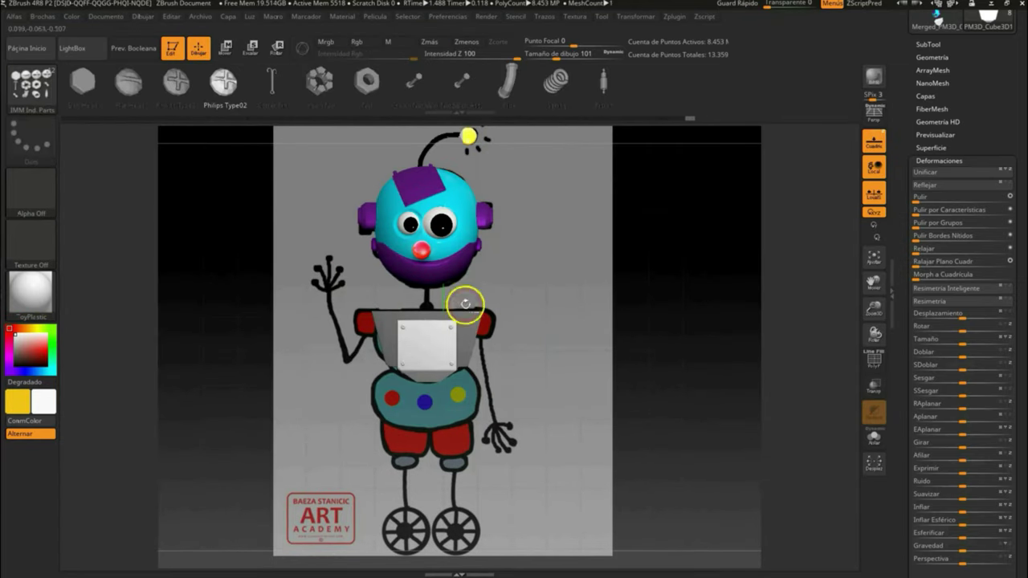
Fill the torso with cyan around its purple chest panel and append a new sphere subtool
click(30, 291)
drag(217, 338, 581, 378)
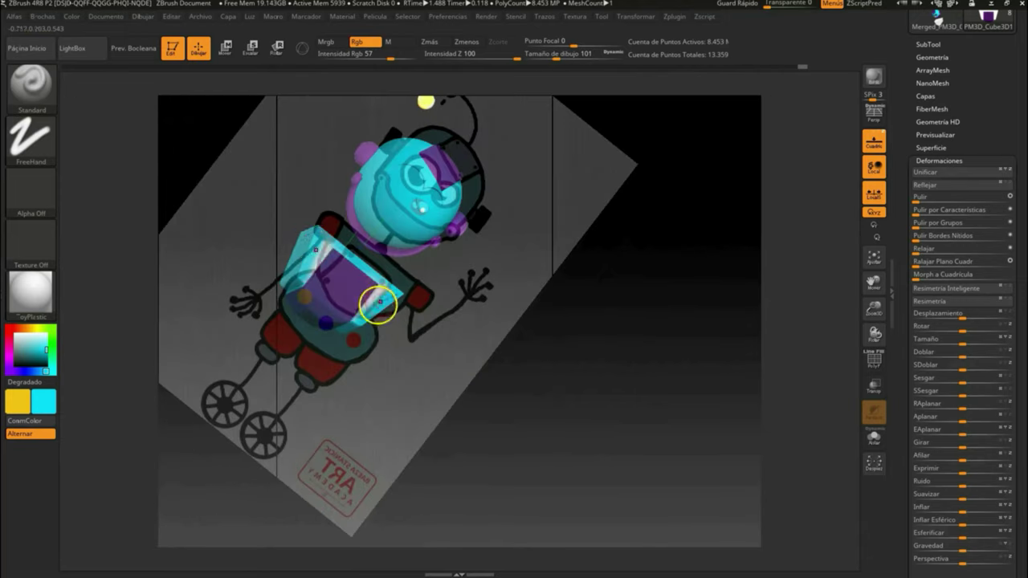
drag(379, 298, 637, 232)
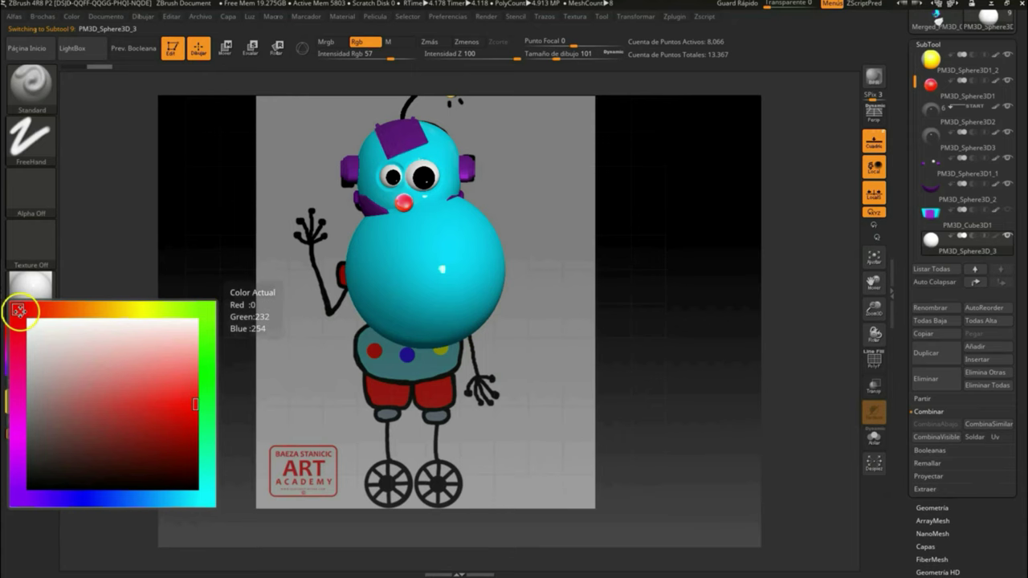
Shape spheres into the shoulders and a flattened belly sized X 1.34271, Y 0.85221, Z 0.8475, and subdivide the belly to level 4
drag(19, 310, 37, 436)
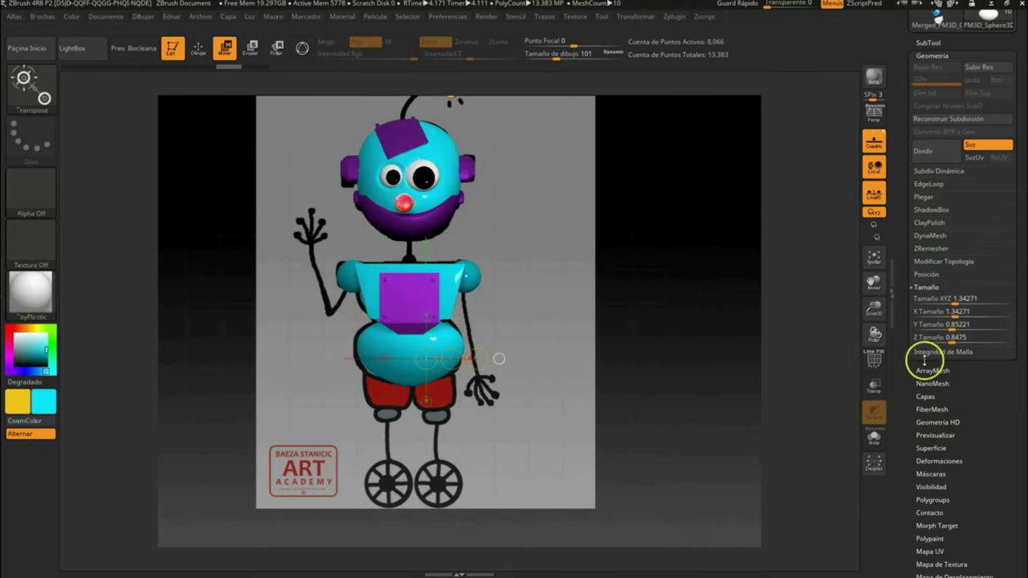
click(929, 236)
key(ctrl+d)
key(ctrl+d)
key(ctrl+d)
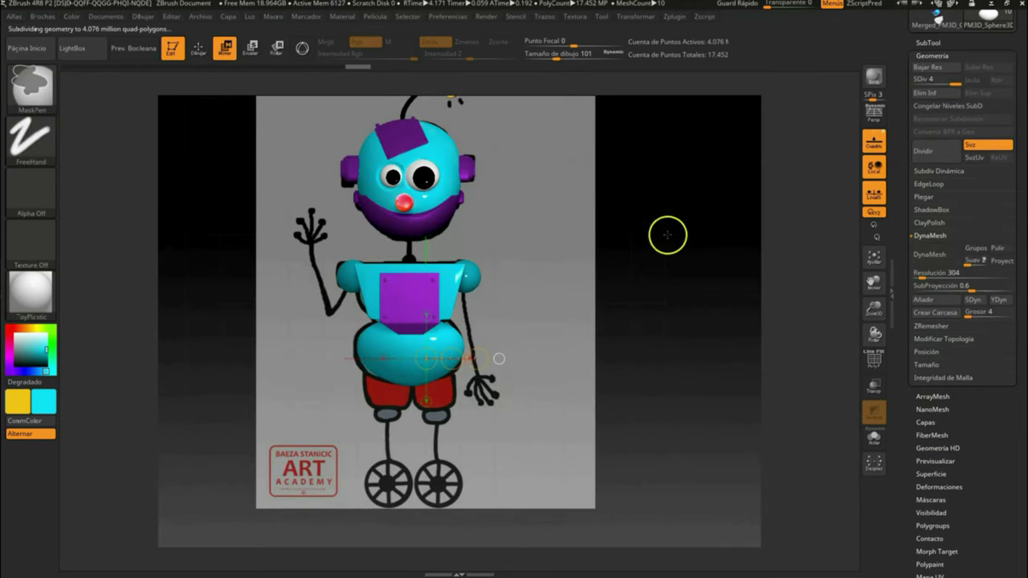
click(942, 487)
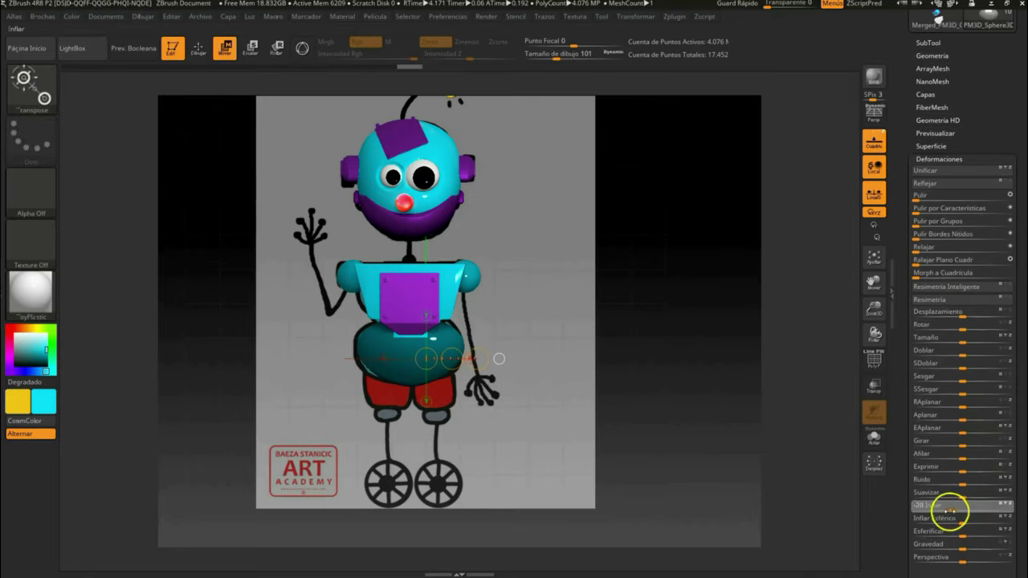
shift+drag(712, 362, 691, 346)
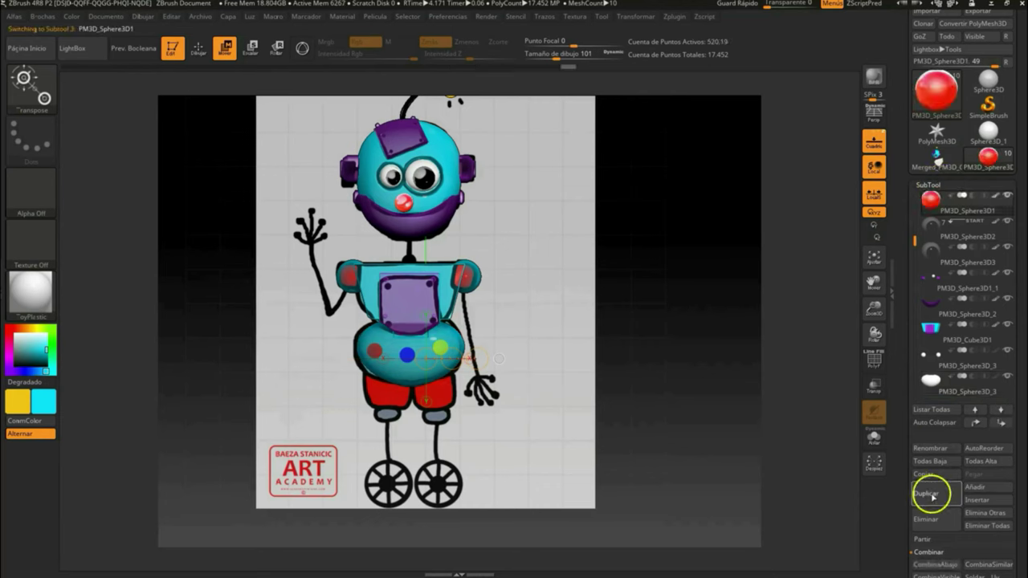
Duplicate the red nose sphere and move three copies onto the belly's front as buttons
drag(511, 224, 497, 348)
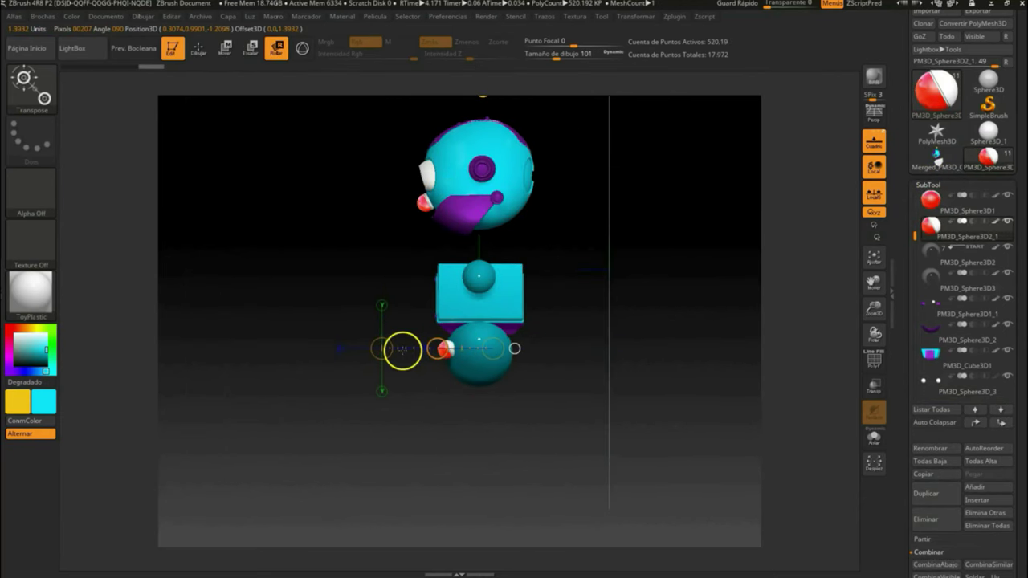
key(w)
shift+drag(406, 306, 604, 324)
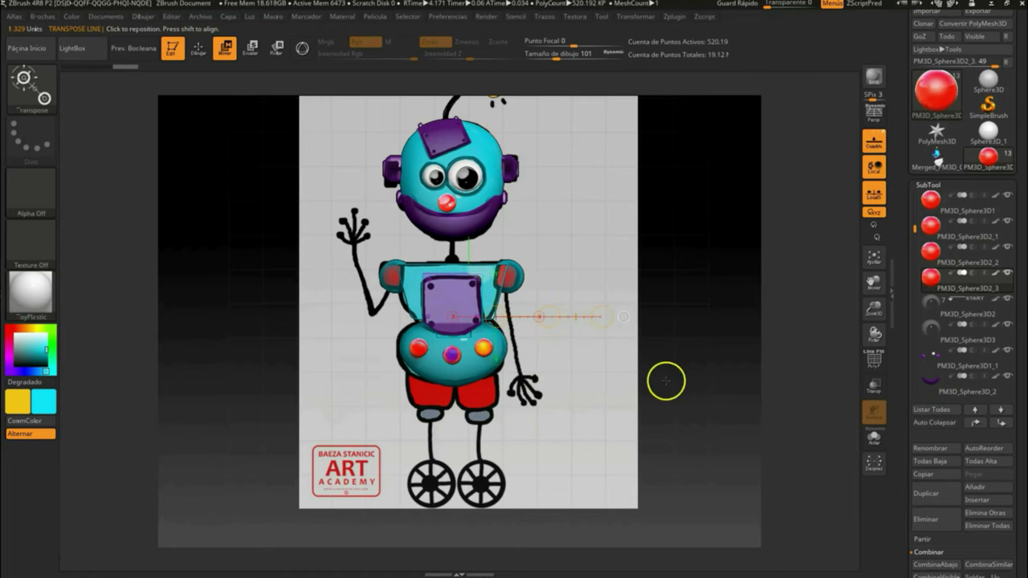
drag(666, 381, 723, 241)
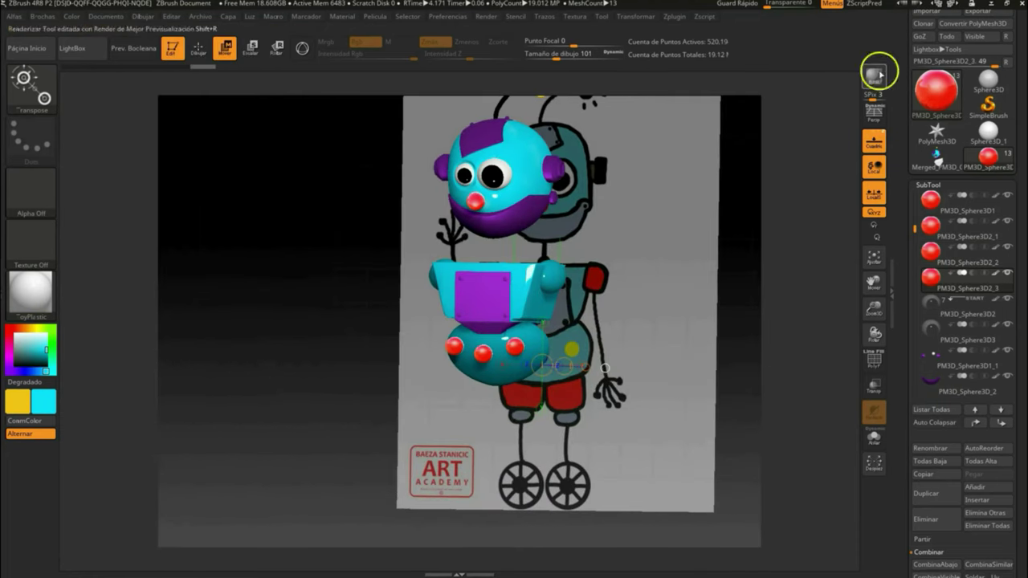
Fill the two shoulder spheres with red
click(929, 298)
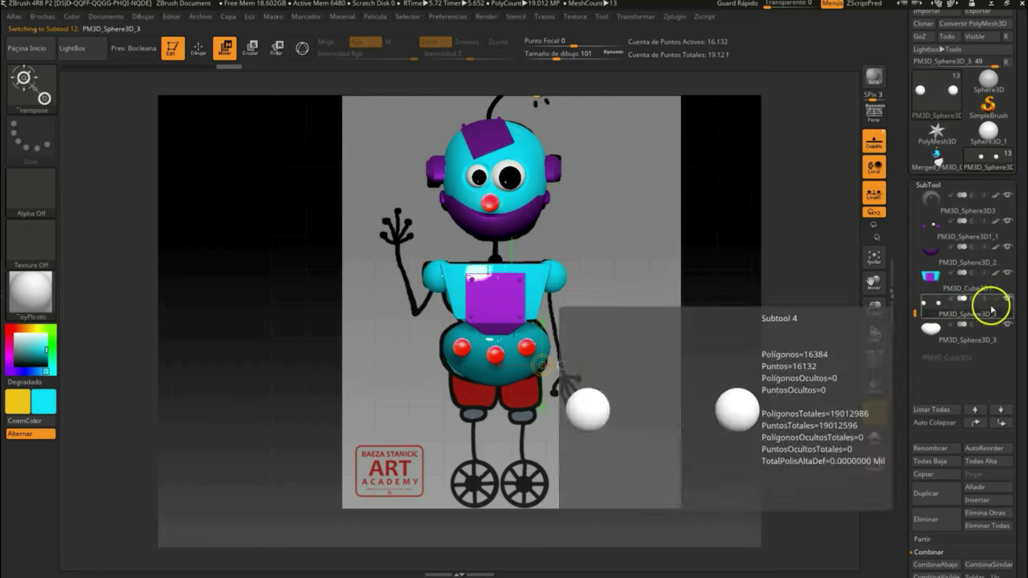
click(342, 17)
click(372, 159)
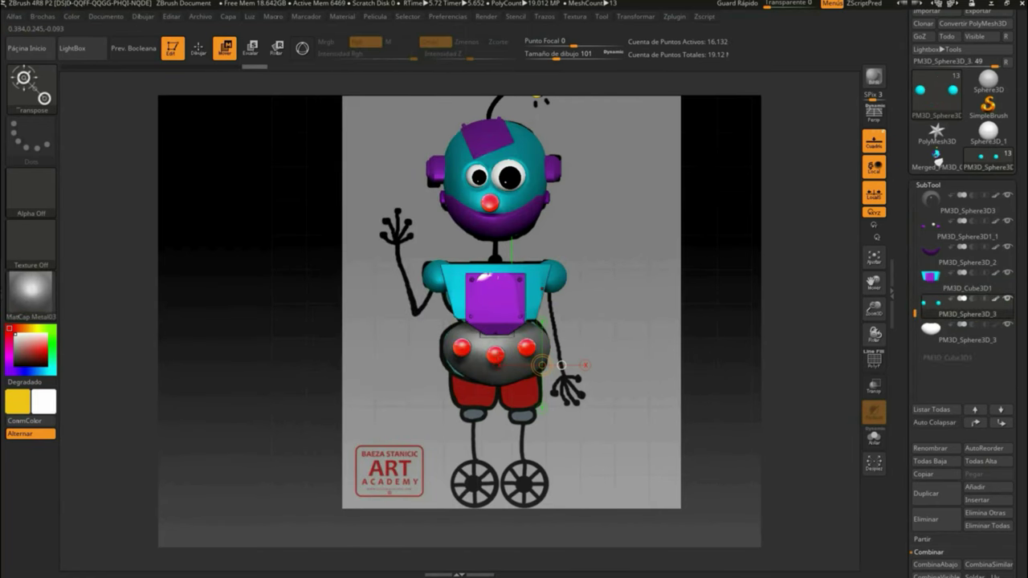
key(q)
mouse_move(432, 289)
mouse_down()
mouse_move(543, 271)
mouse_move(516, 335)
mouse_up()
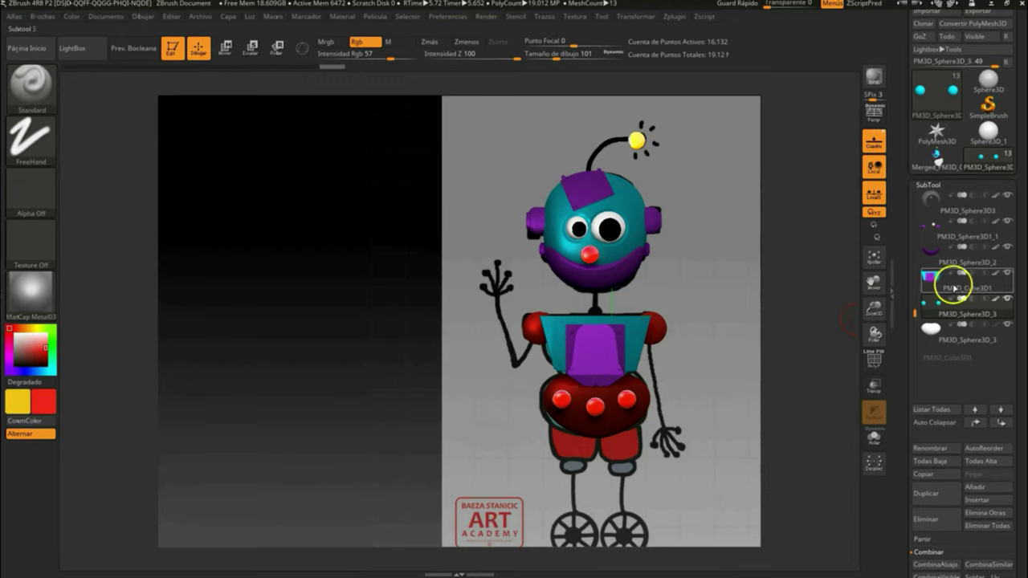
Fill the robot's head, ear, mouth, torso and shoulder subtools with the ToyPlastic material only, keeping their colors
click(956, 329)
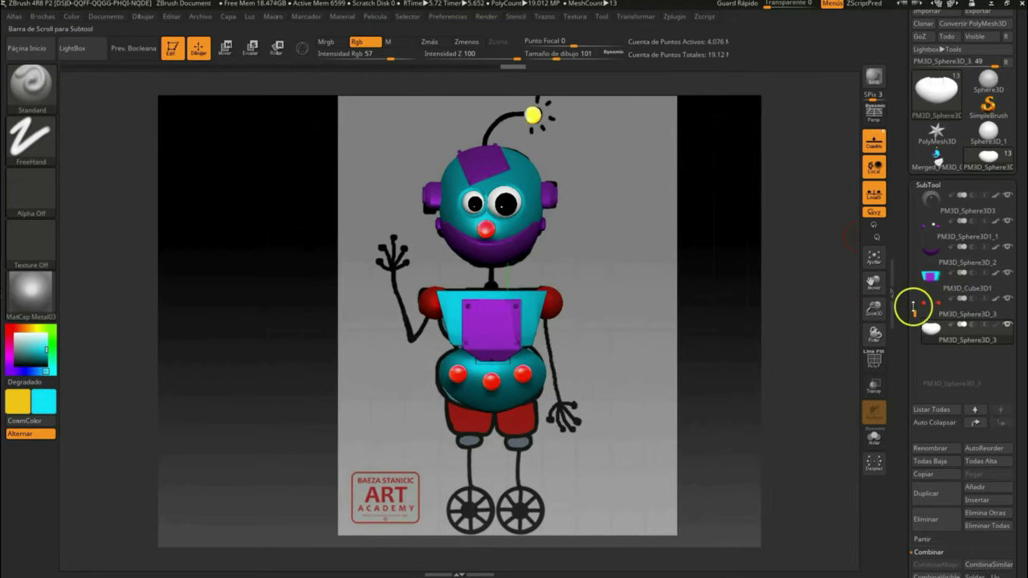
click(388, 41)
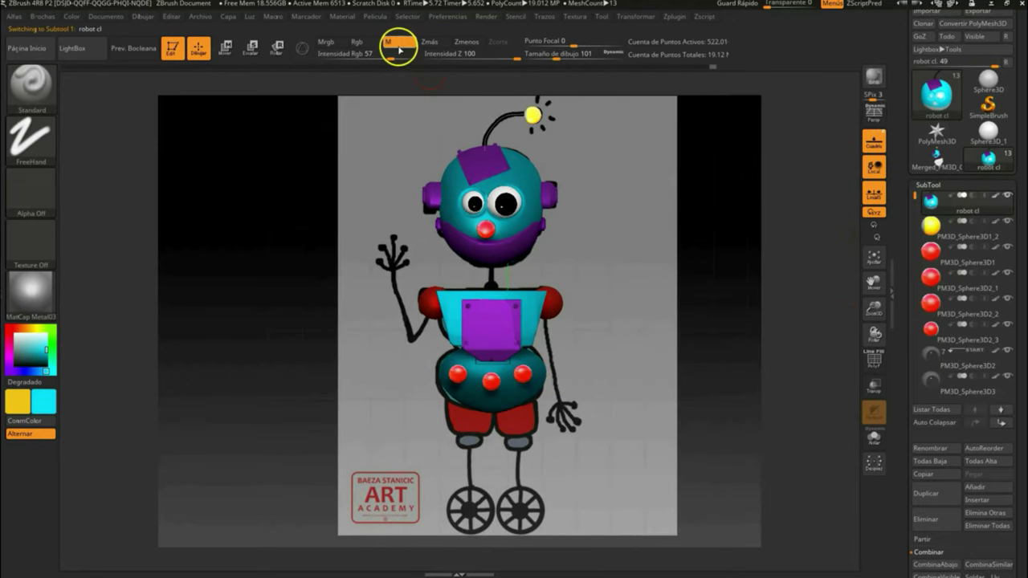
scroll(955, 298, down, 3)
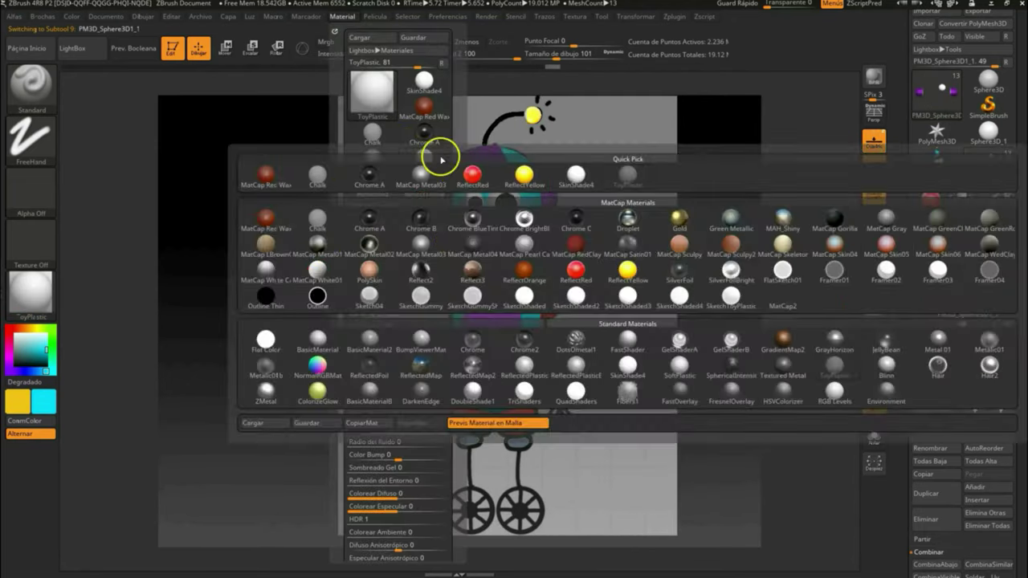
click(964, 337)
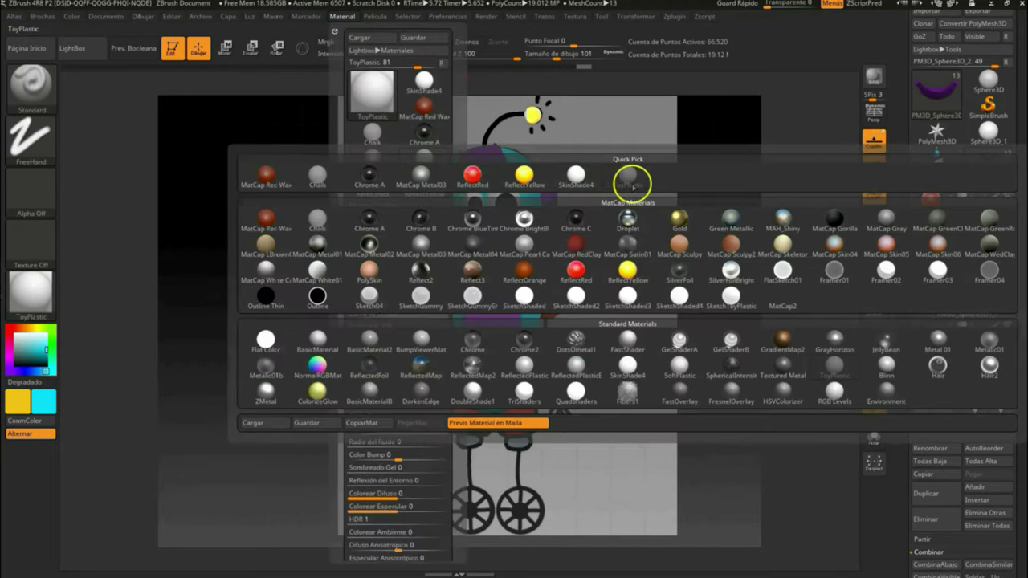
click(72, 16)
click(118, 247)
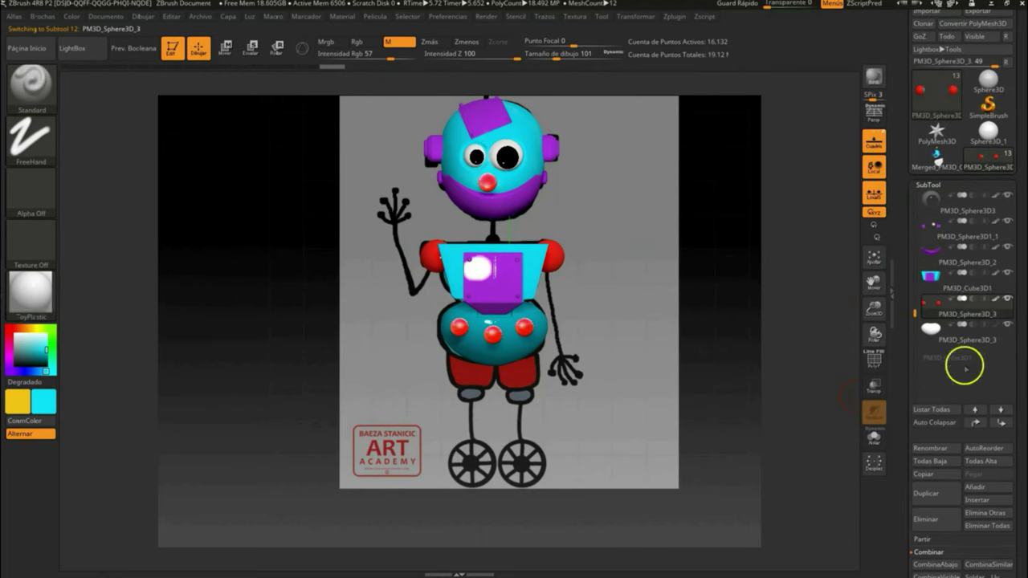
Build one leg from a cylinder sized X and Z 0.53054, Y 0.61286, plus a smaller copy beneath it sized X and Z 0.28889, Y 0.21627
click(964, 368)
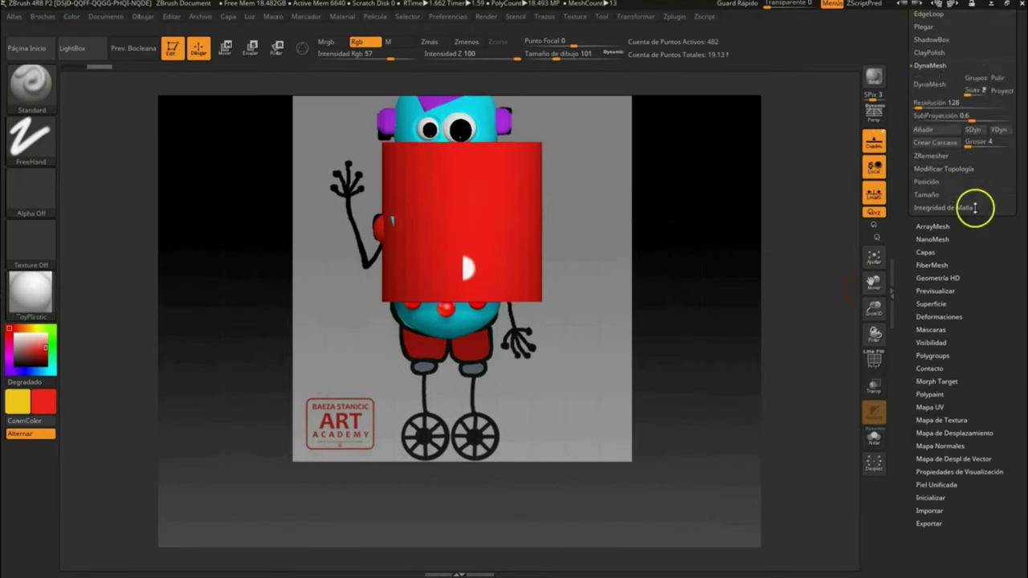
click(226, 48)
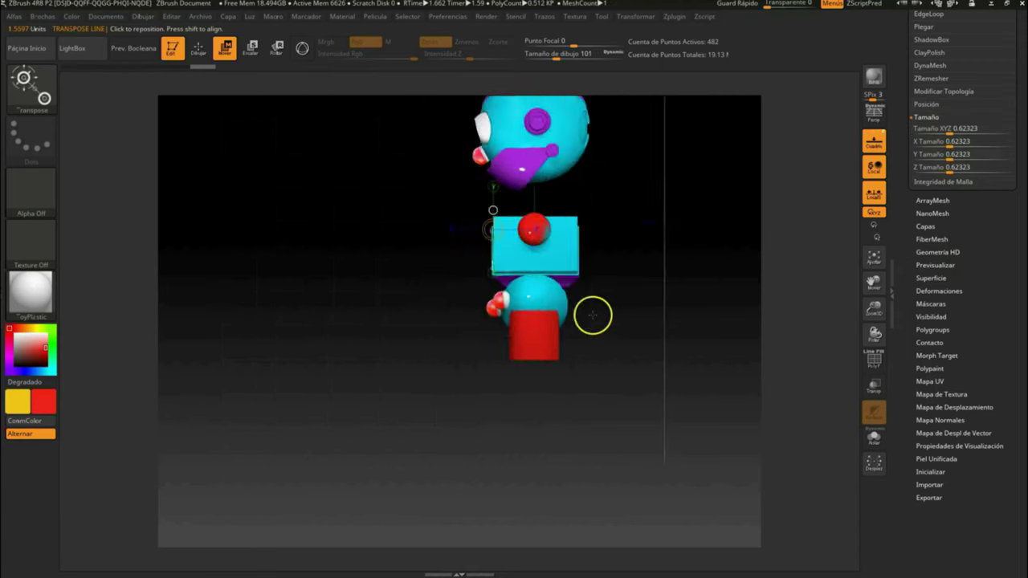
click(944, 128)
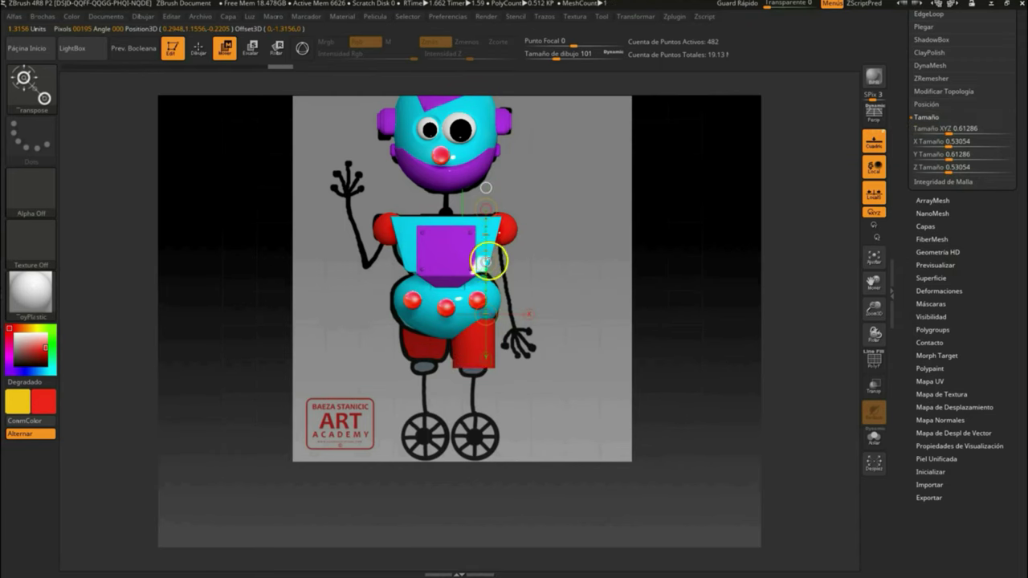
scroll(932, 185, up, 5)
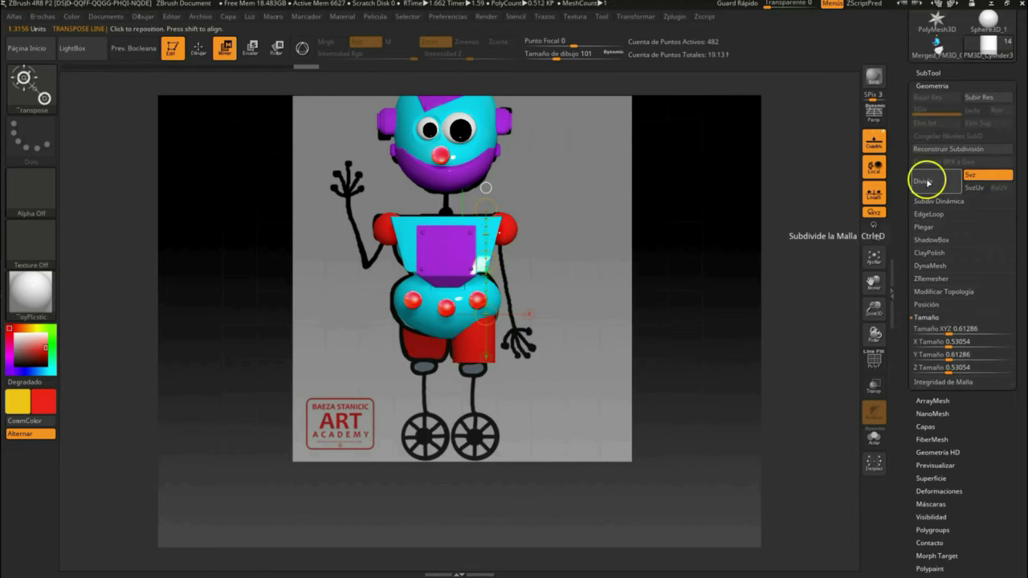
click(928, 73)
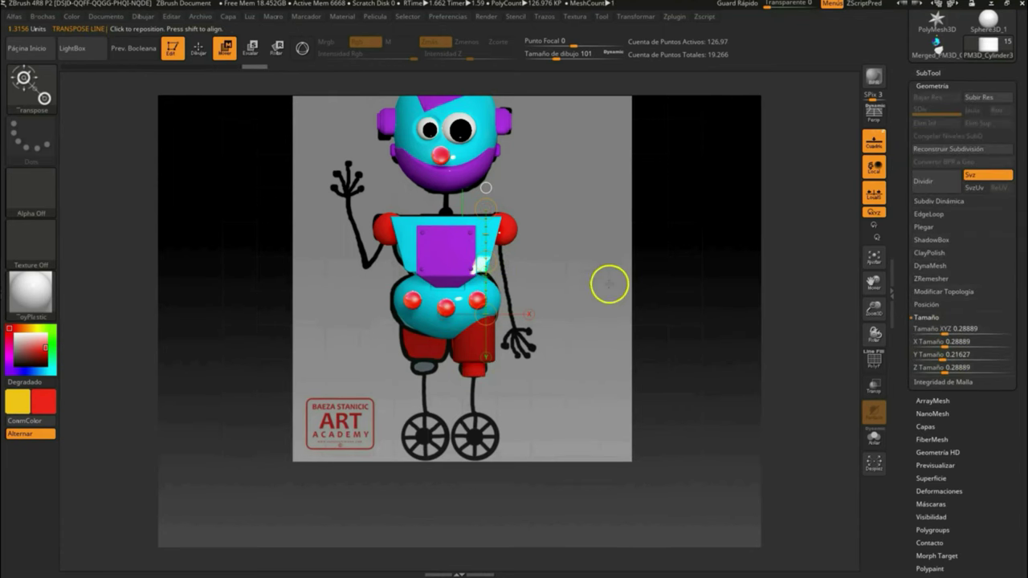
drag(465, 372, 707, 305)
Fill the leg's small lower cylinder with purple and its thigh cylinder with red
click(928, 77)
scroll(917, 174, up, 1)
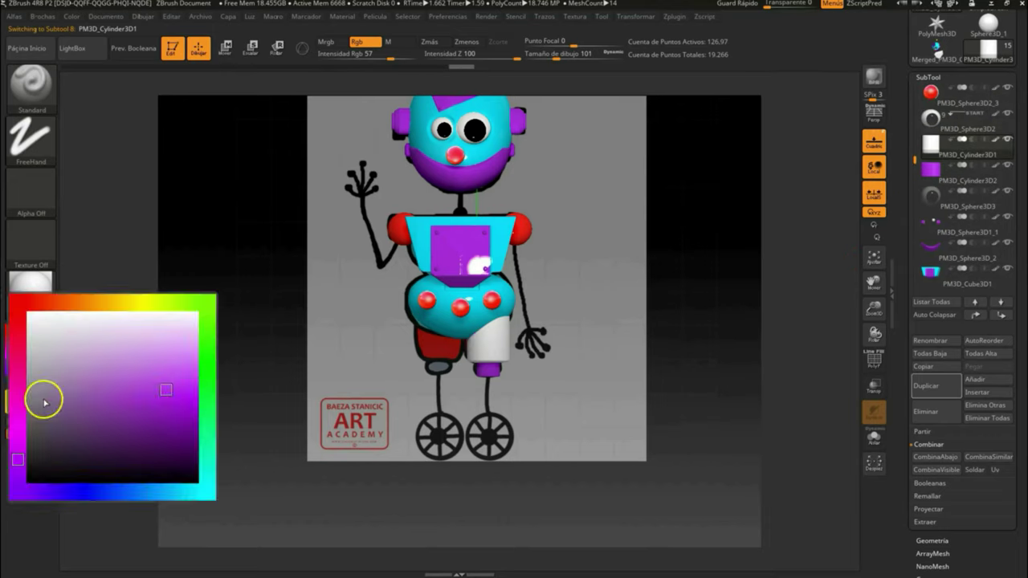
drag(44, 401, 524, 229)
Merge the leg's two cylinders and move a duplicate onto the robot's other leg
drag(418, 362, 541, 354)
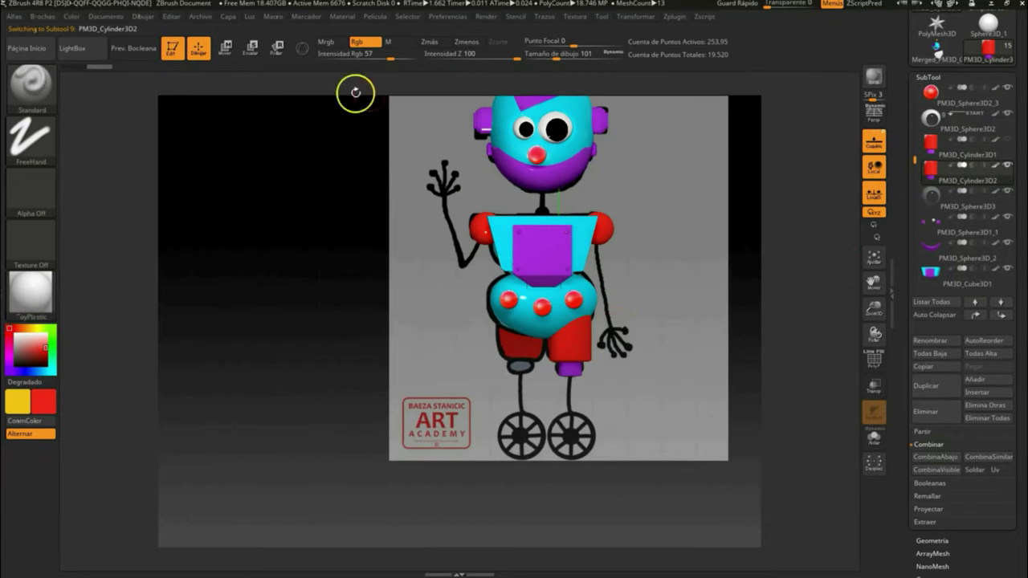
key(w)
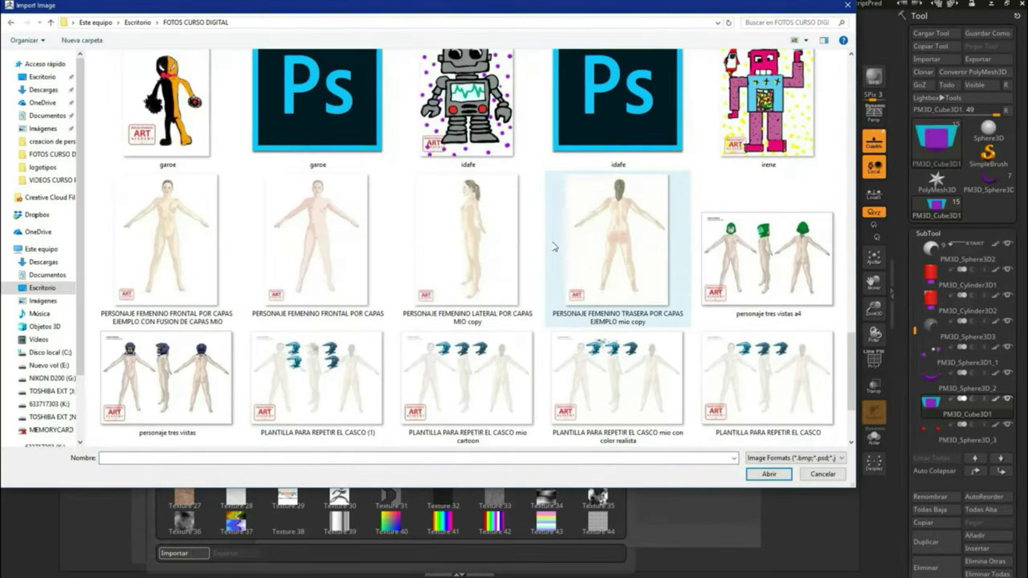
Import the robot drawing from the FOTOS CURSO DIGITAL folder as the reference image
scroll(346, 359, down, 10)
click(346, 359)
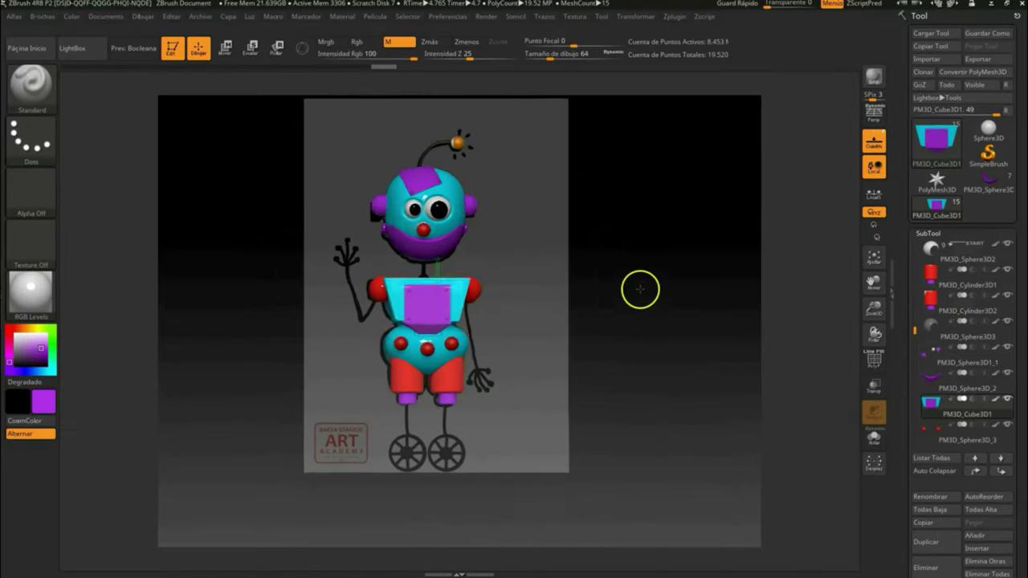
Turn off symmetry and draw a black CurveTube rod from one purple leg joint down to its wheel
click(31, 84)
click(777, 168)
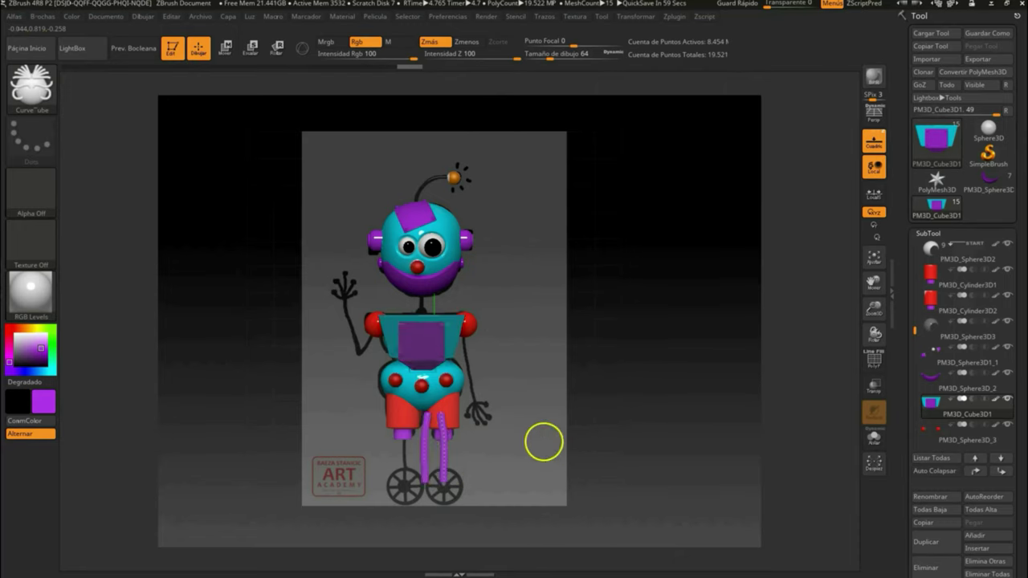
click(635, 16)
key(v)
drag(610, 426, 450, 363)
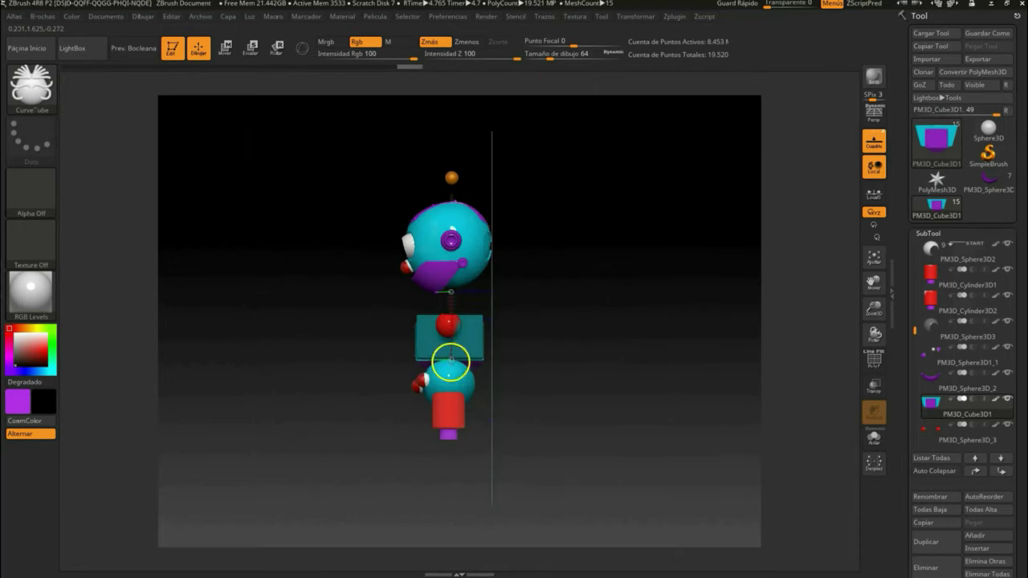
shift+drag(450, 500, 546, 436)
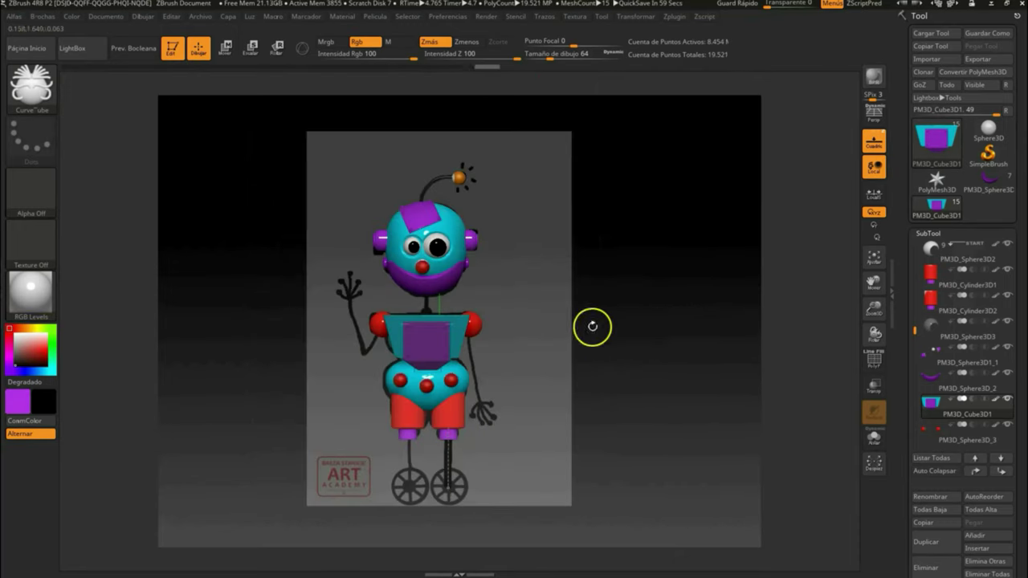
Draw a matching black CurveTube rod from the other leg joint to its wheel on the shoulder subtool
click(962, 430)
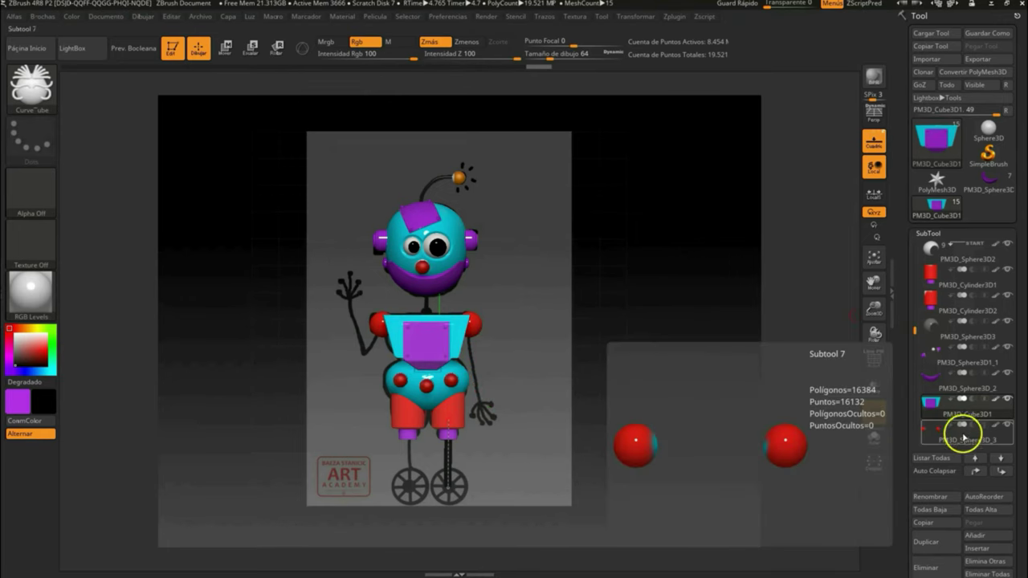
shift+drag(404, 390, 388, 396)
shift+drag(384, 467, 375, 385)
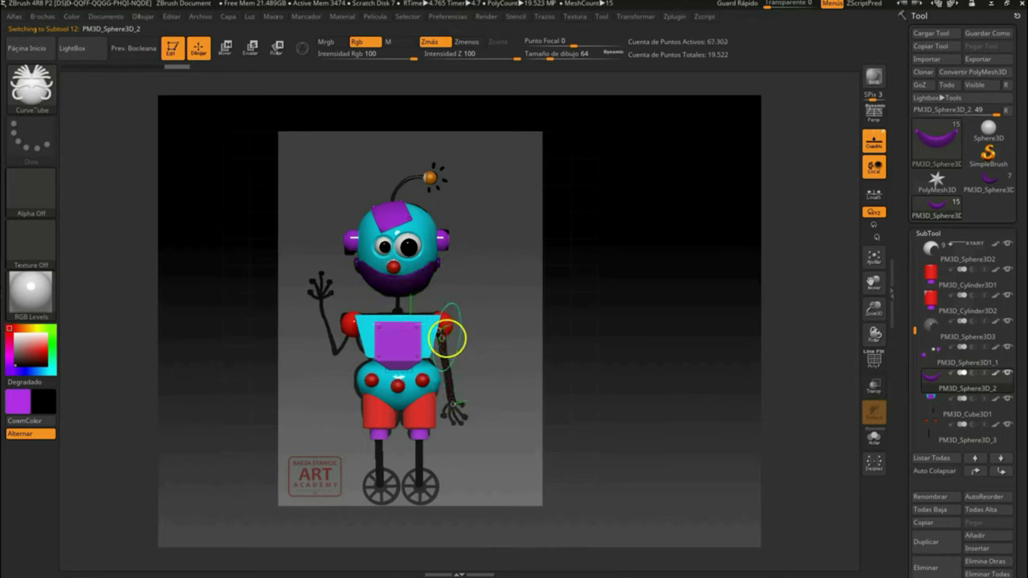
Draw the hanging arm, the bent raised arm and the neck as black CurveTube strokes over the reference lines
shift+drag(448, 339, 472, 538)
shift+drag(500, 356, 453, 328)
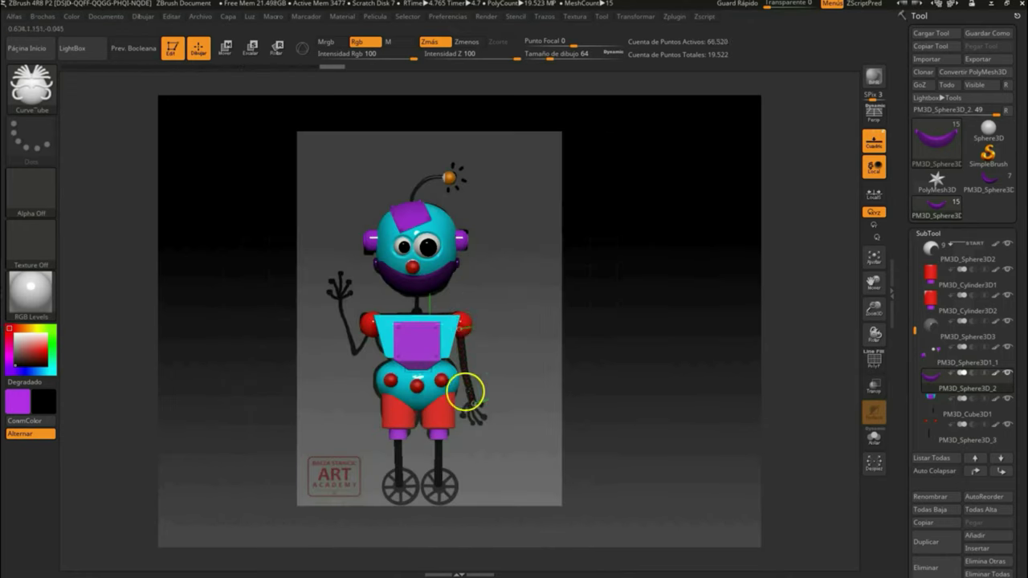
shift+drag(367, 334, 666, 436)
shift+drag(626, 331, 354, 286)
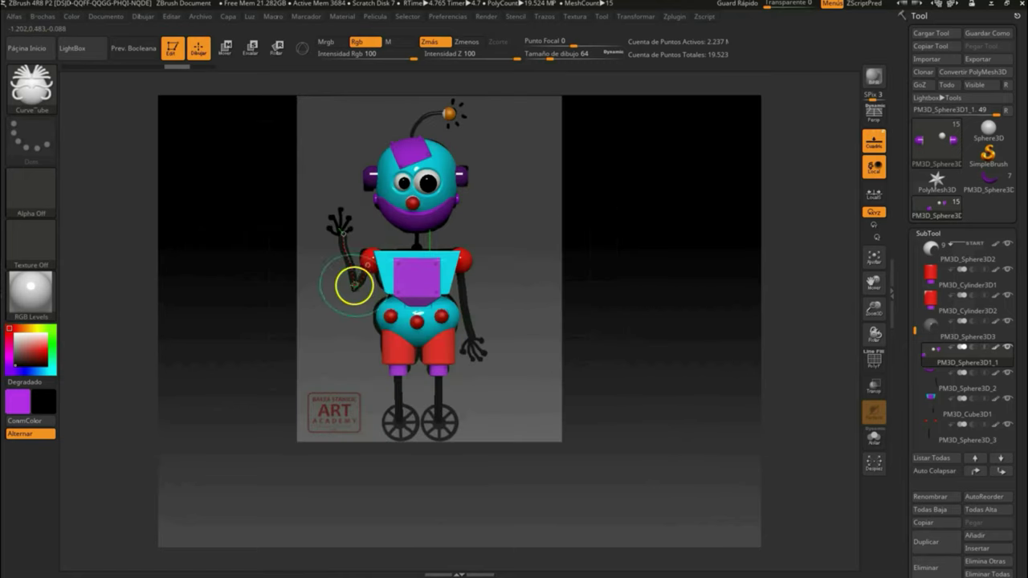
shift+drag(673, 214, 911, 330)
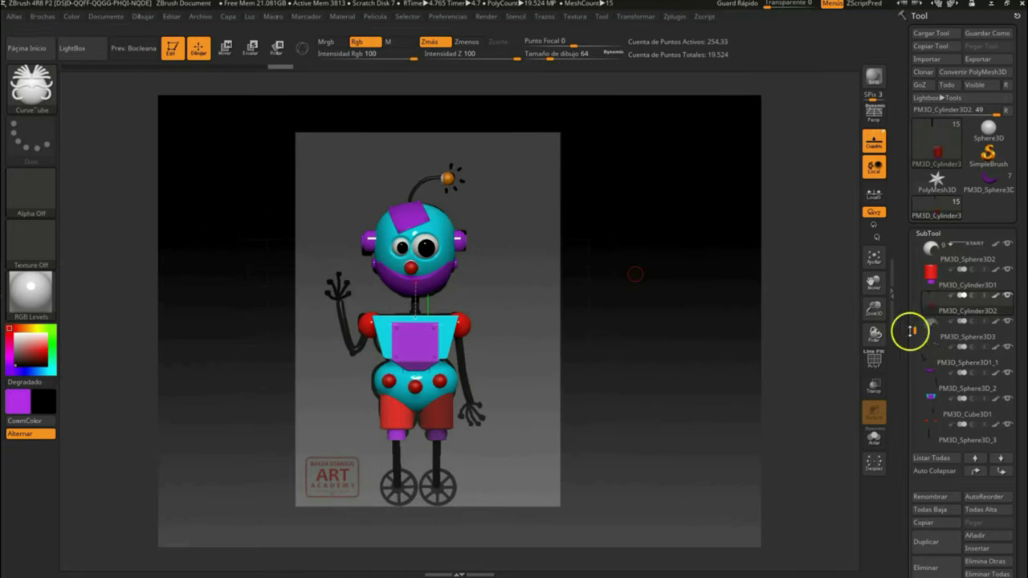
Insert a sphere subtool, scale it down to 0.2889 and place it at the base of the neck
scroll(911, 331, up, 5)
click(977, 549)
click(911, 523)
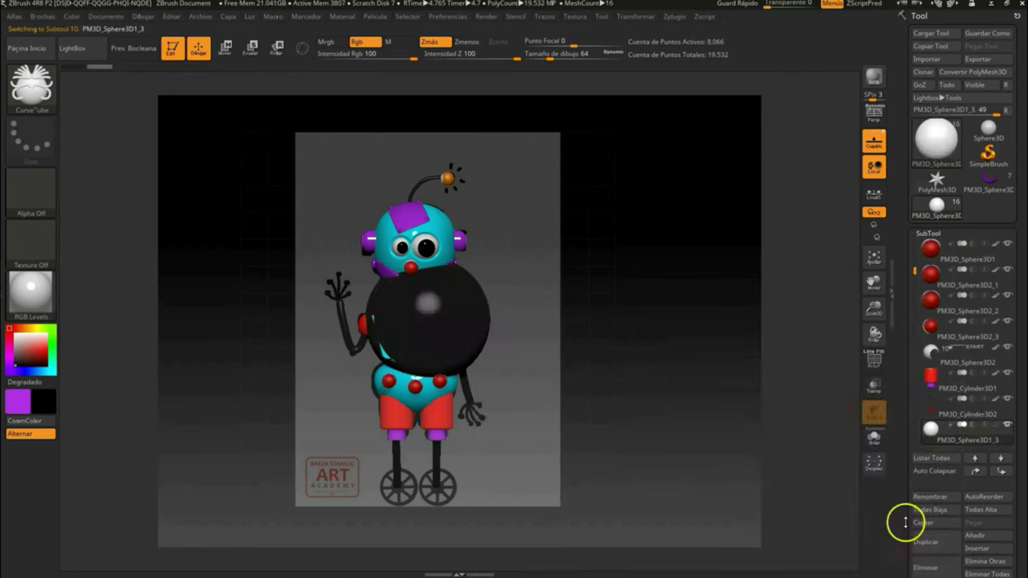
click(953, 329)
drag(980, 230, 944, 230)
key(w)
shift+drag(516, 251, 477, 310)
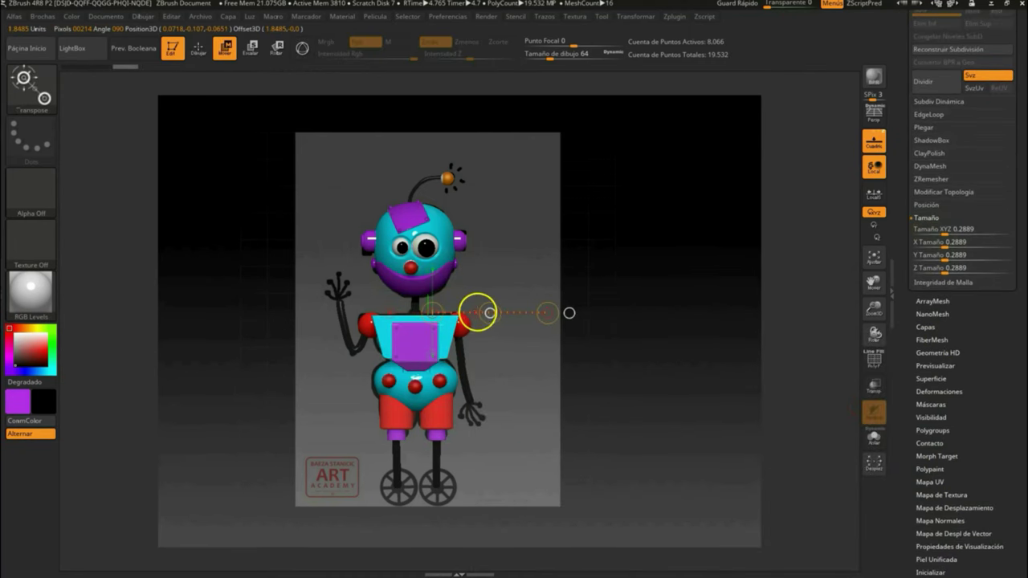
click(199, 51)
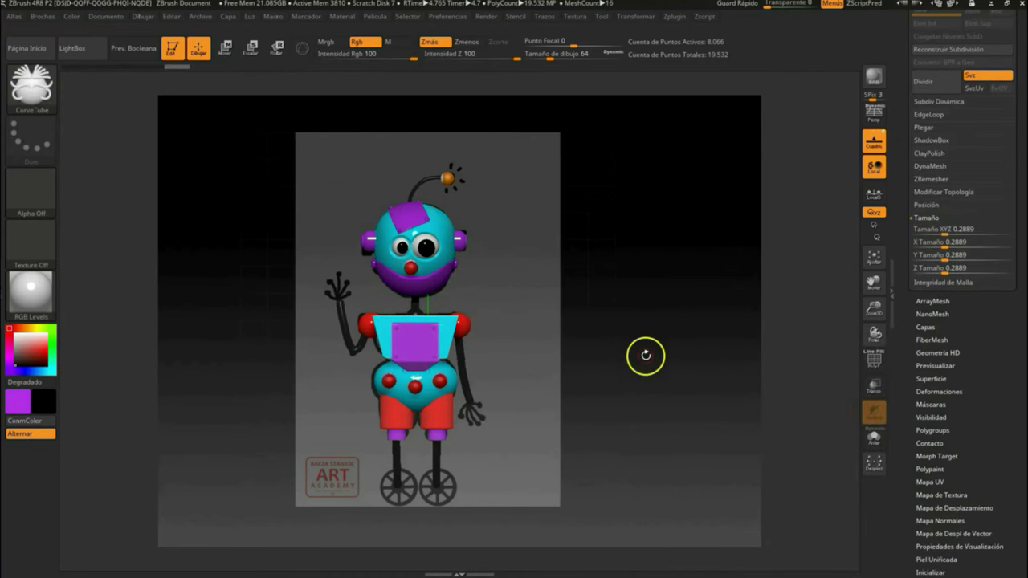
click(937, 156)
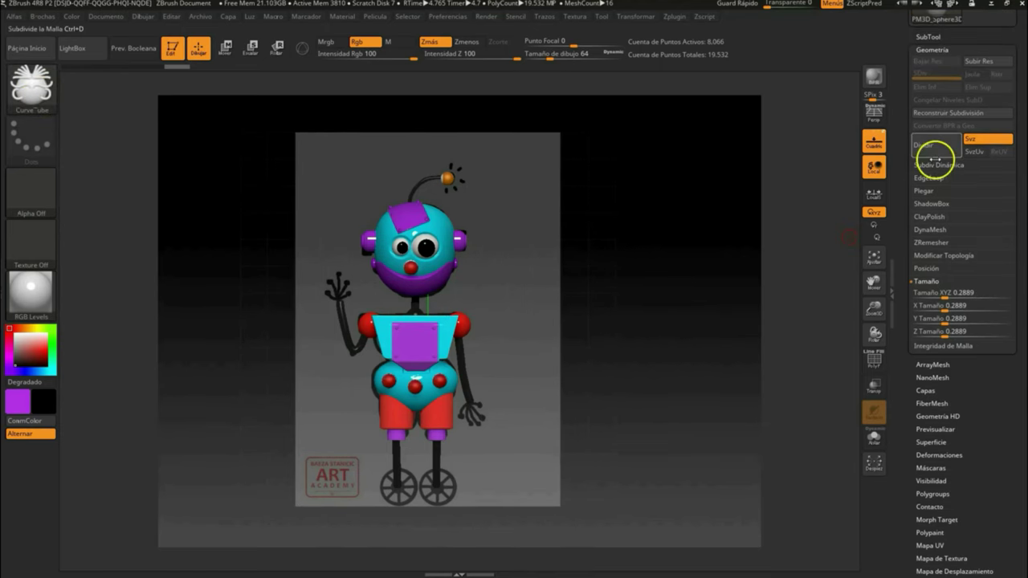
Insert a palm sphere scaled to about 0.575 beside the robot and draw the first finger on it with the CurveTube brush
click(966, 427)
click(803, 415)
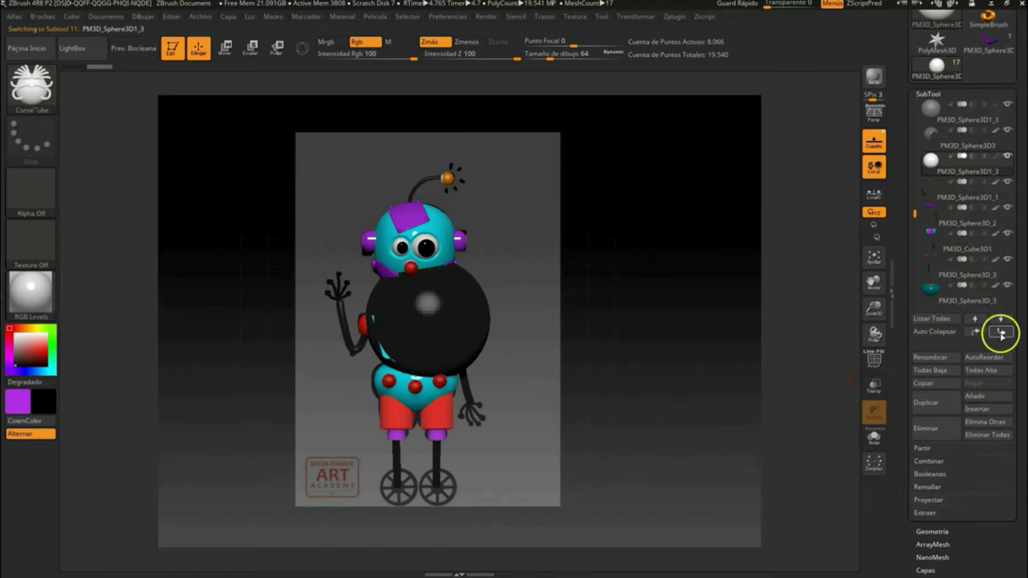
click(948, 356)
key(w)
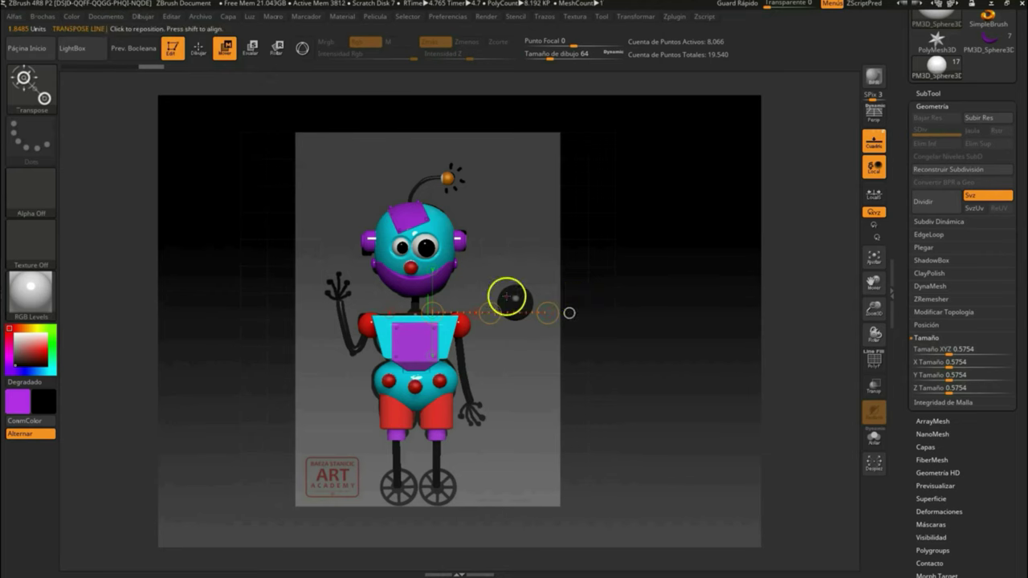
key(b)
click(722, 149)
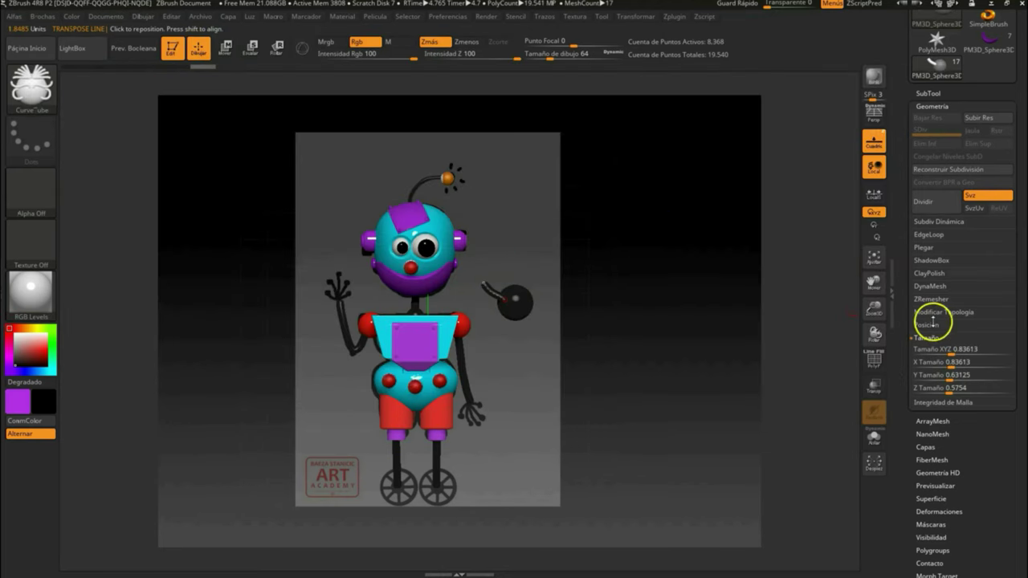
Insert a small helper sphere scaled to about 0.197 at the palm and draw more fingers from it with CurveTube
click(928, 93)
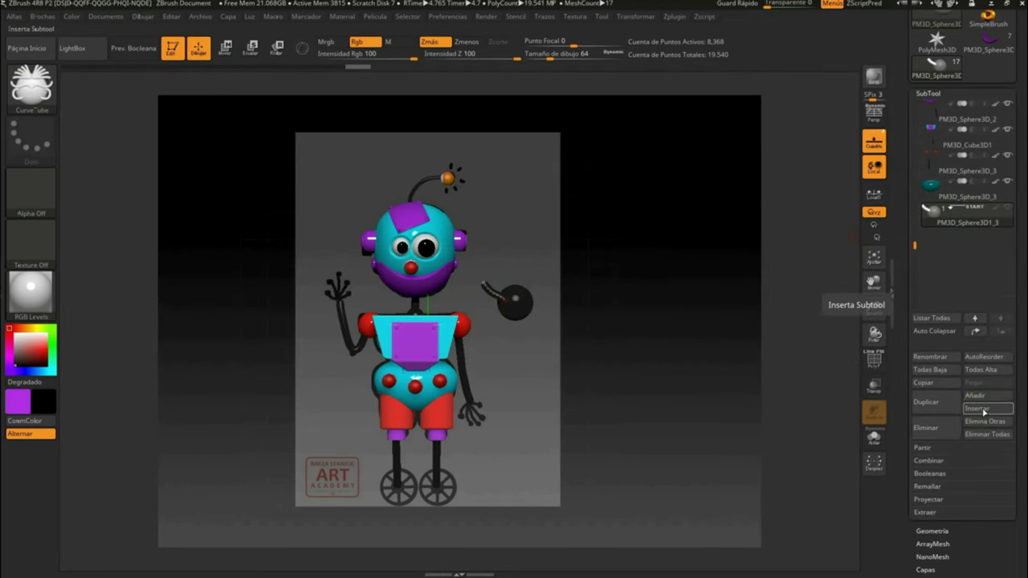
click(983, 412)
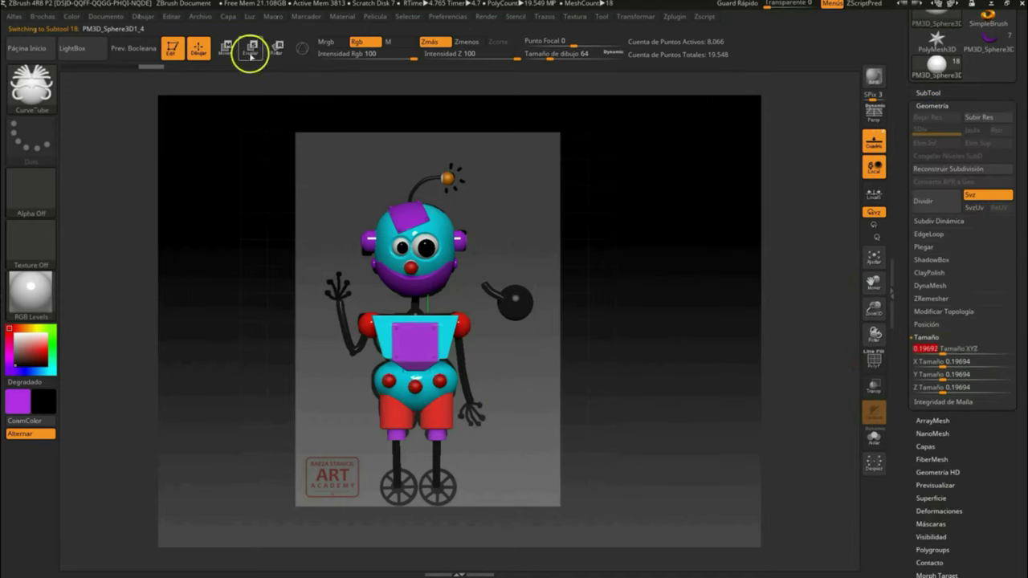
click(929, 94)
key(q)
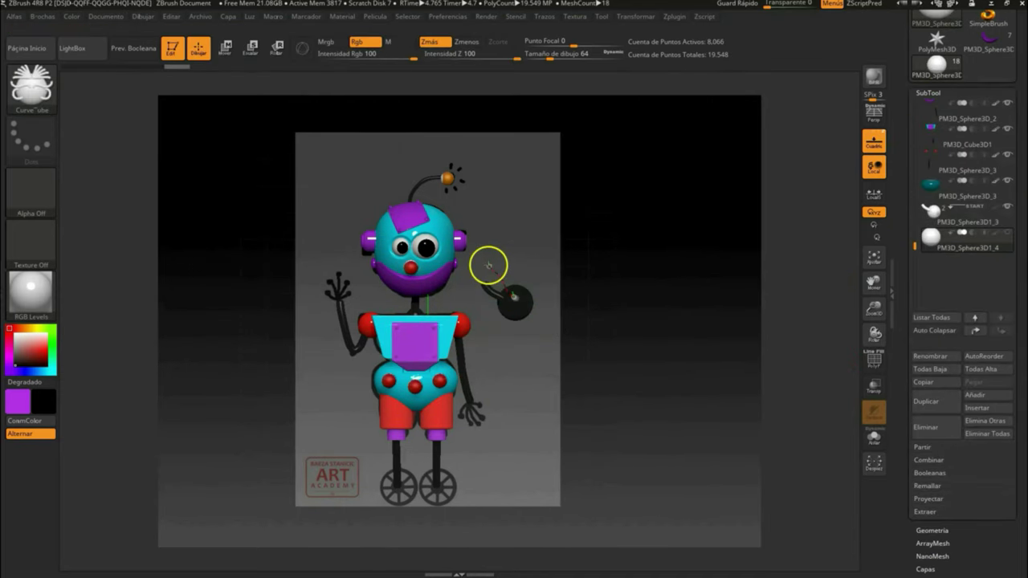
mouse_move(489, 260)
mouse_down()
mouse_move(670, 306)
mouse_move(521, 252)
mouse_move(630, 297)
mouse_move(514, 289)
mouse_move(535, 294)
mouse_move(657, 265)
mouse_move(563, 299)
mouse_up()
Merge the separate finger subtool into the palm subtool and draw the fifth finger with CurveTube
alt+click(506, 288)
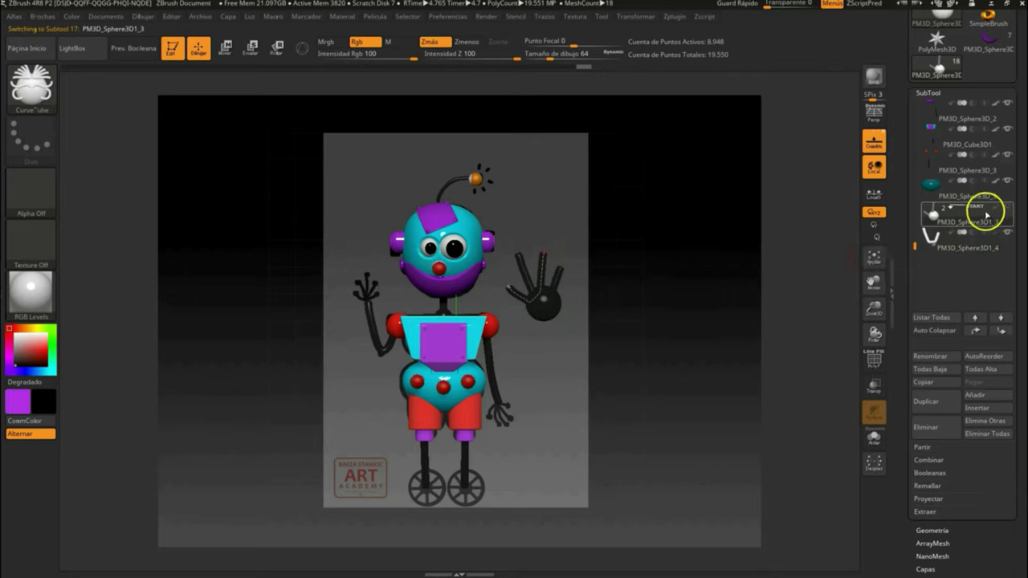
click(730, 434)
drag(567, 285, 735, 300)
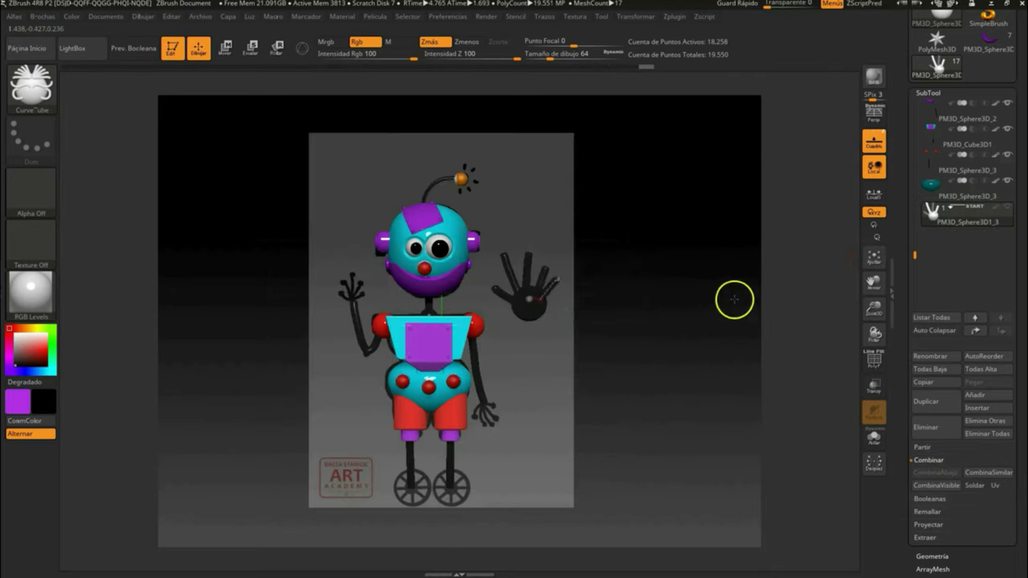
Select the hand subtool and scale it down to about 0.674
click(933, 556)
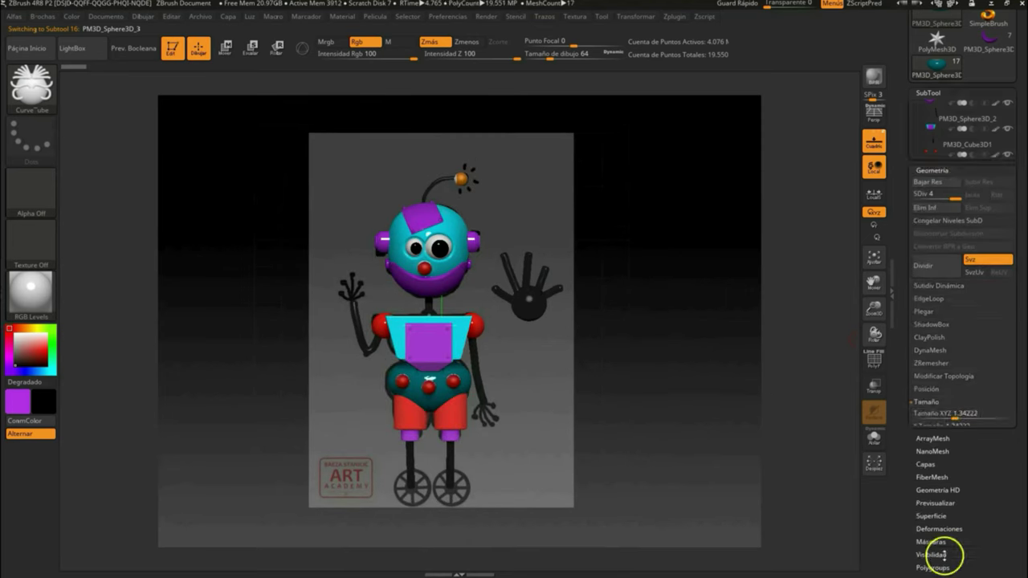
click(940, 93)
alt+click(526, 289)
key(w)
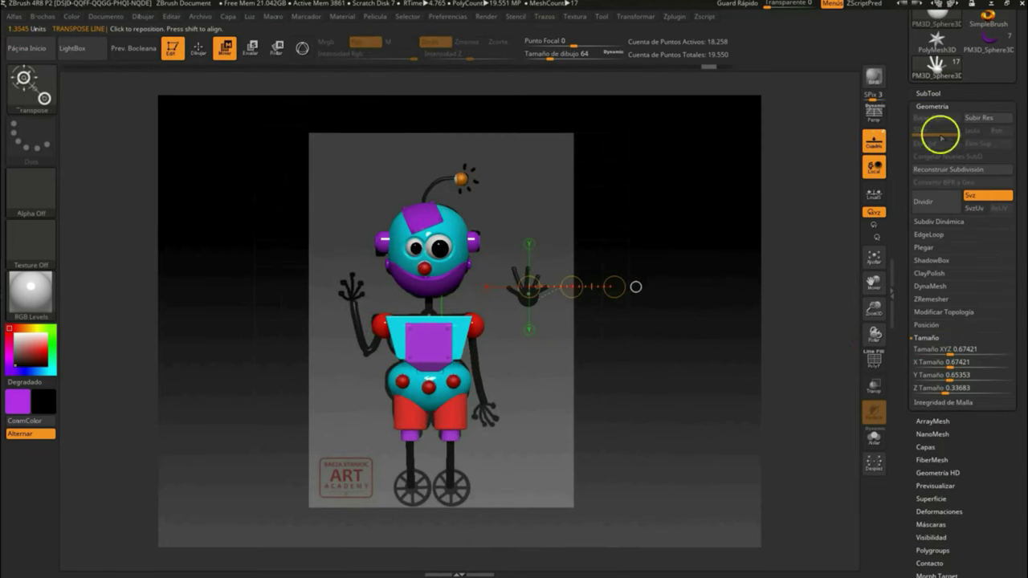
Apply DynaMesh at resolution 128 to the unmasked hand, scale it to about 0.45 and place it on the raised arm's wrist
click(930, 286)
click(932, 305)
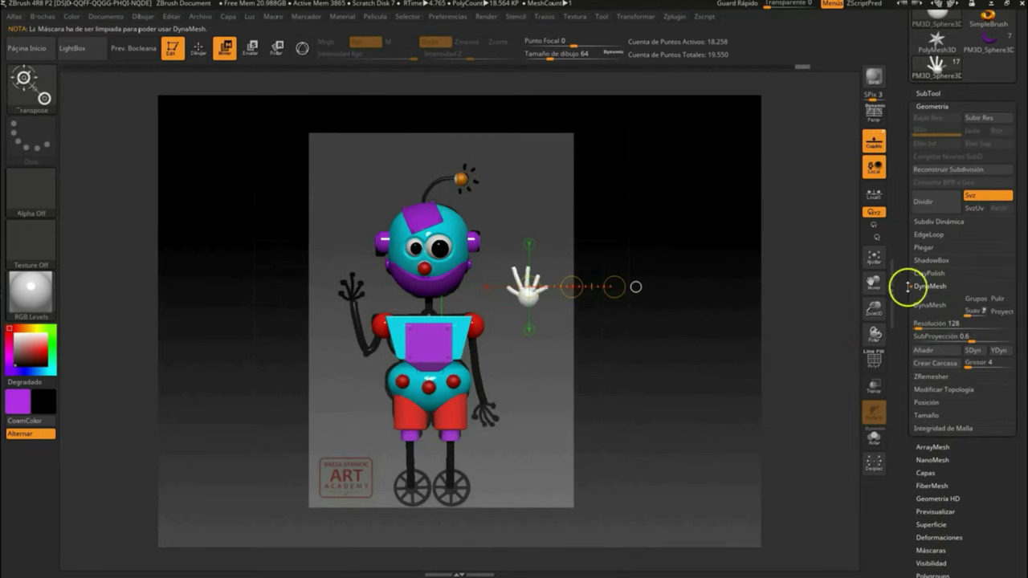
click(930, 306)
click(927, 416)
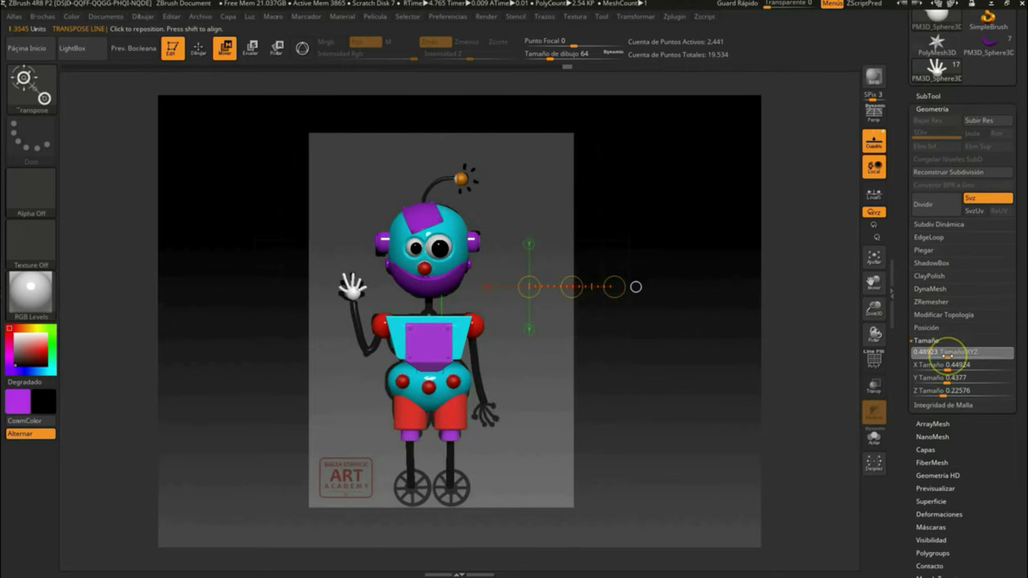
Insert small spheres and place them on the five fingertips of the raised hand
click(937, 96)
click(814, 418)
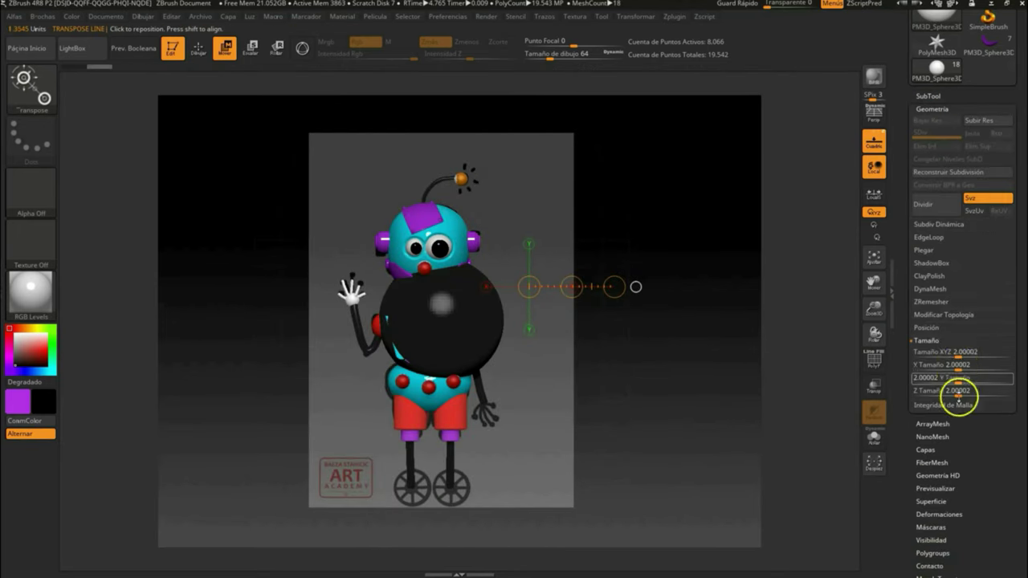
click(960, 394)
mouse_move(343, 278)
mouse_down()
mouse_move(389, 280)
mouse_move(464, 322)
mouse_move(579, 326)
mouse_up()
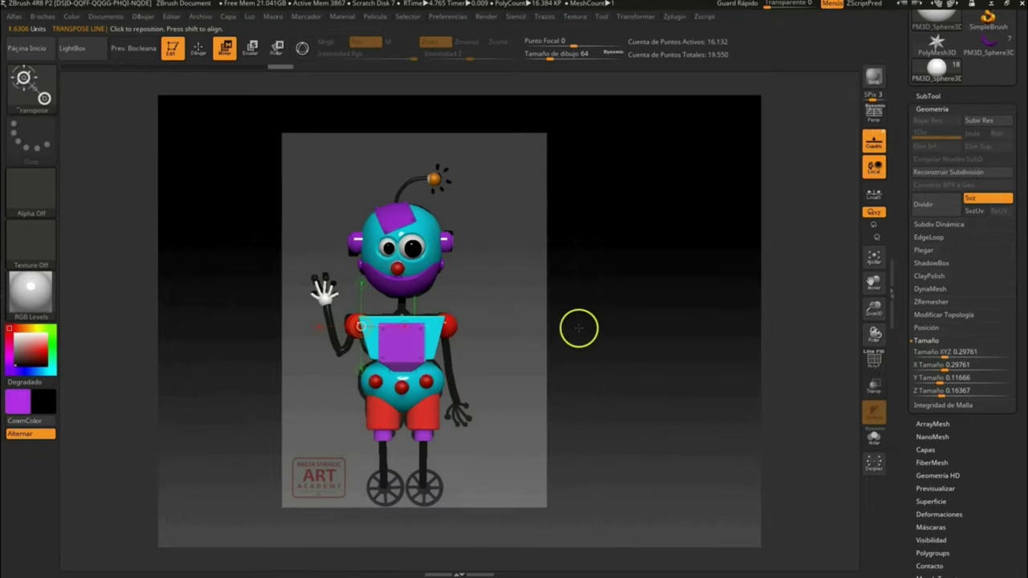
mouse_move(874, 309)
mouse_down()
mouse_move(450, 313)
mouse_move(379, 361)
mouse_move(424, 322)
mouse_up()
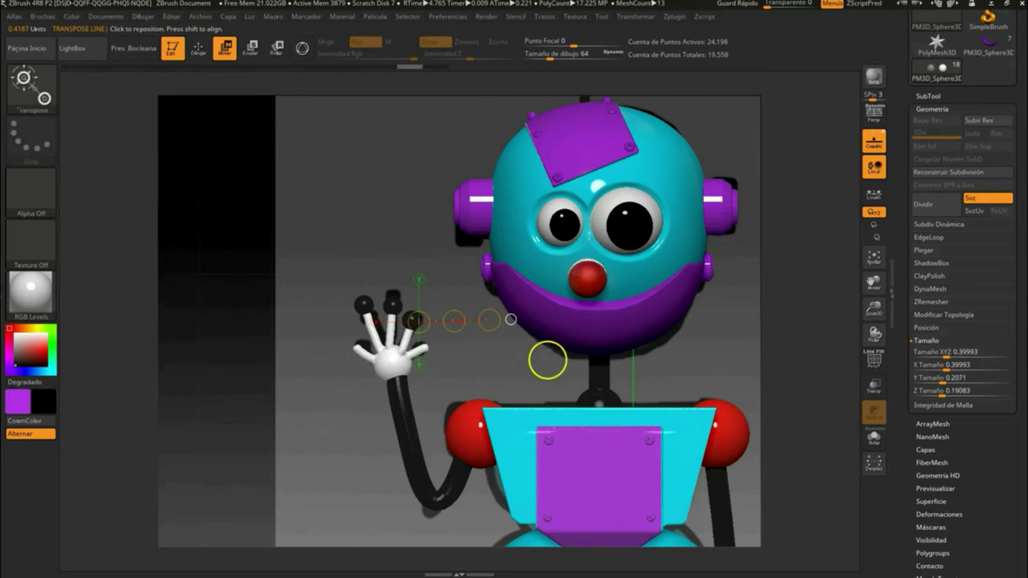
click(1003, 234)
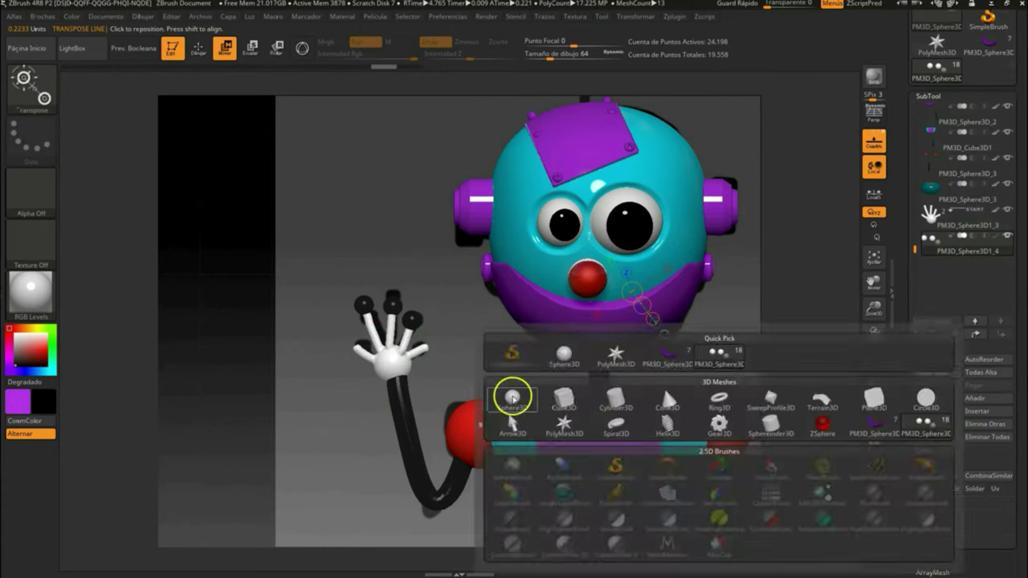
click(509, 394)
mouse_move(446, 198)
mouse_down()
mouse_move(487, 394)
mouse_move(459, 228)
mouse_up()
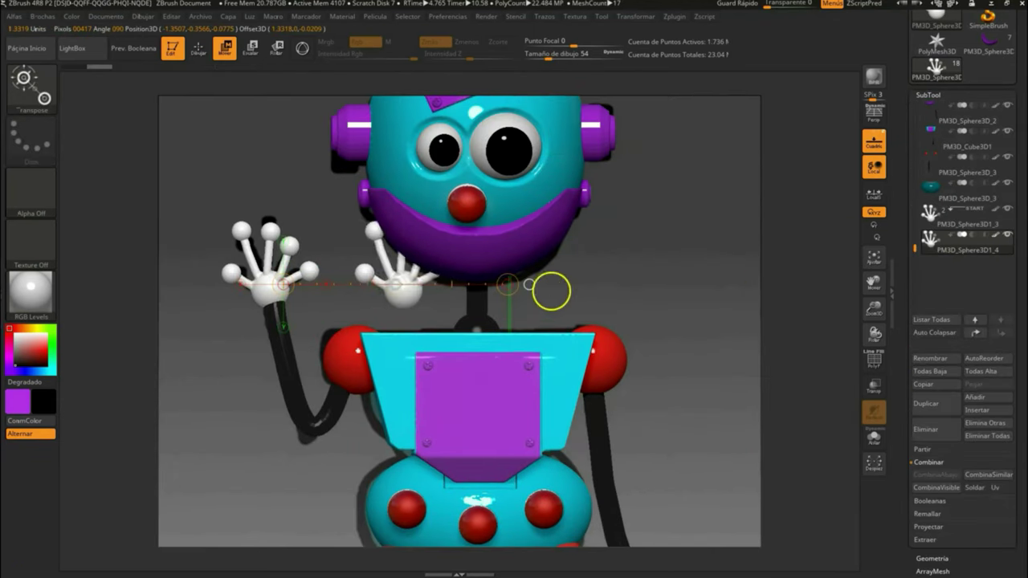
Undo the sideways move of the duplicated hand, turn it to point down and place it on the hanging arm's wrist
key(ctrl+z)
key(ctrl+z)
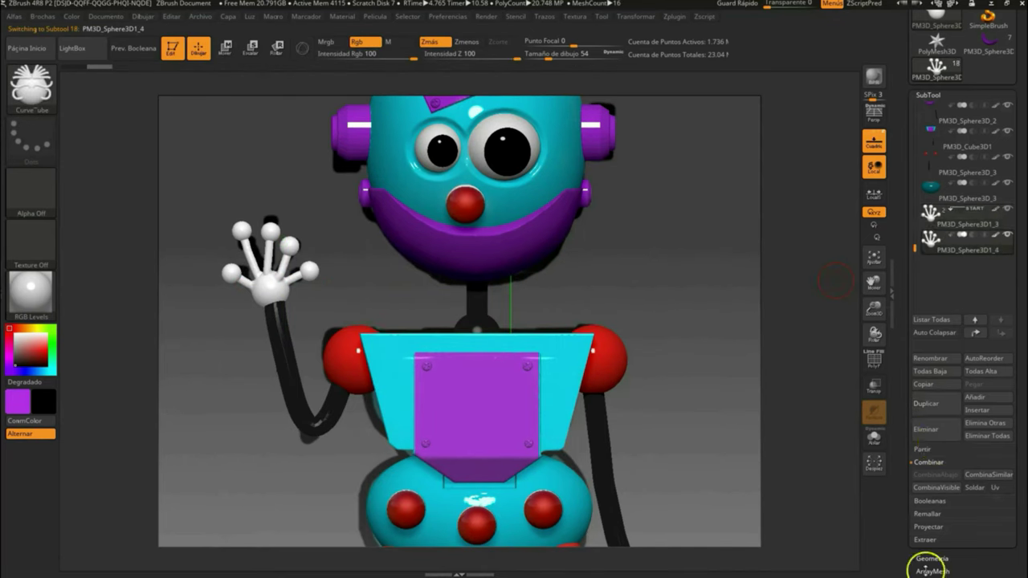
click(275, 49)
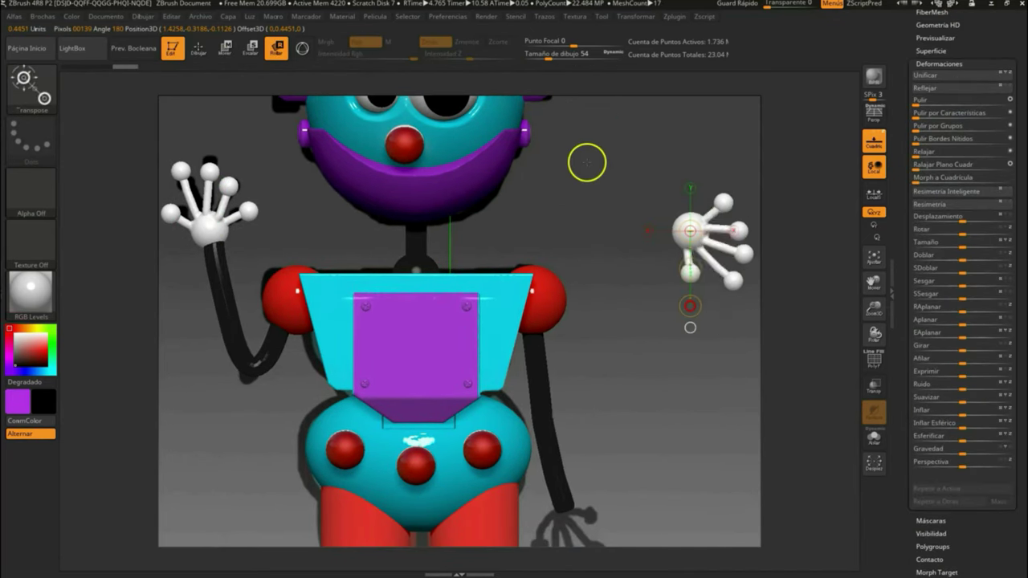
drag(681, 238, 691, 351)
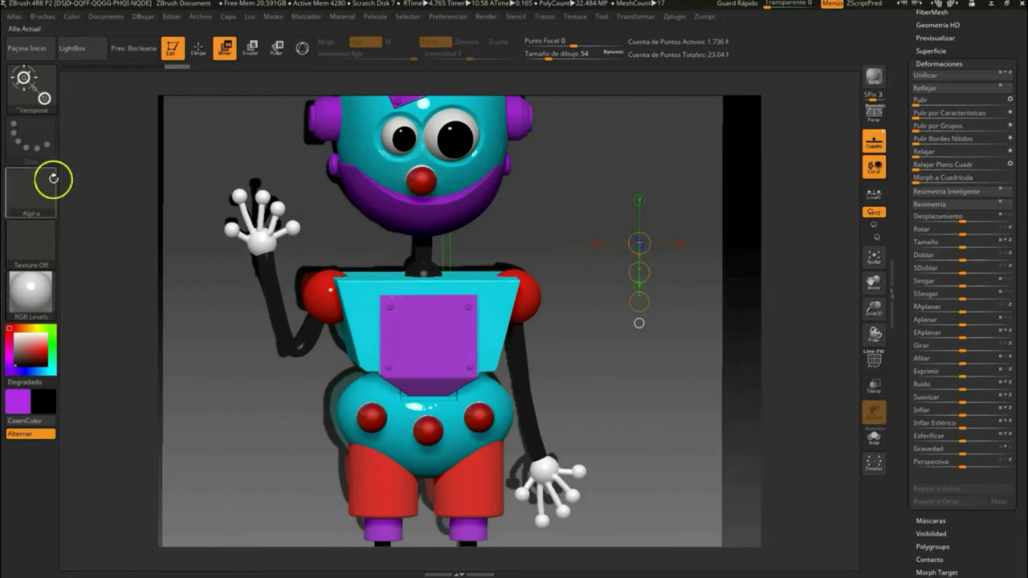
Paint both hands black using the Standard brush with only Rgb active
key(q)
drag(550, 435, 519, 451)
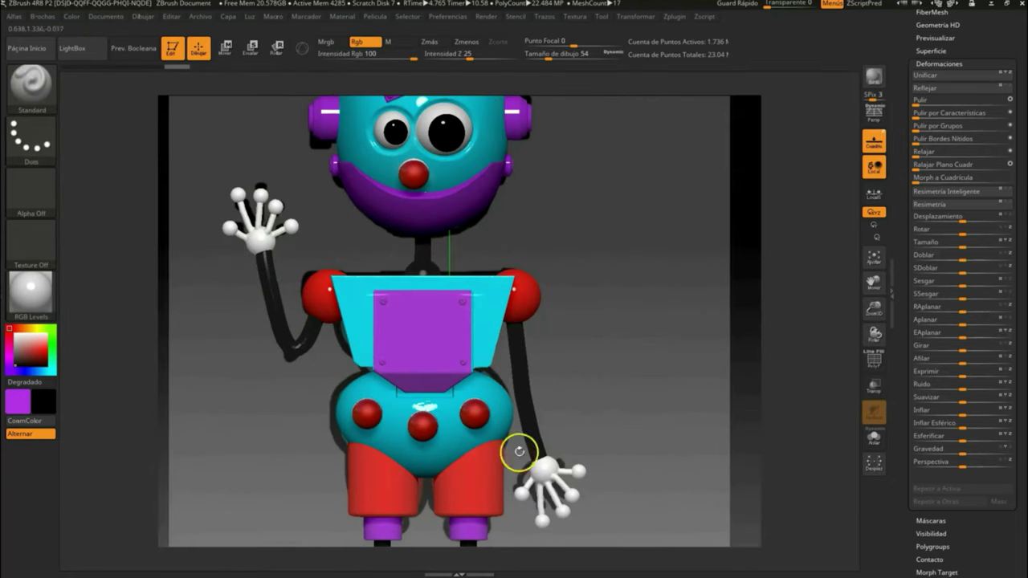
drag(971, 342, 907, 450)
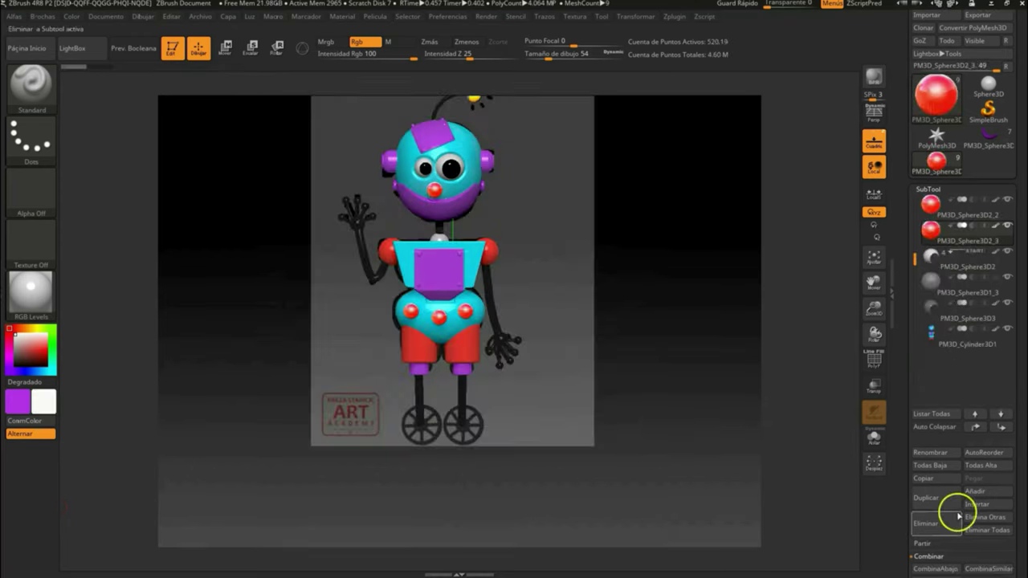
Insert a Ring3D, subdivide it, scale it to about 0.623 and position it over the wheel under the hanging arm's side
click(953, 509)
drag(642, 356, 589, 362)
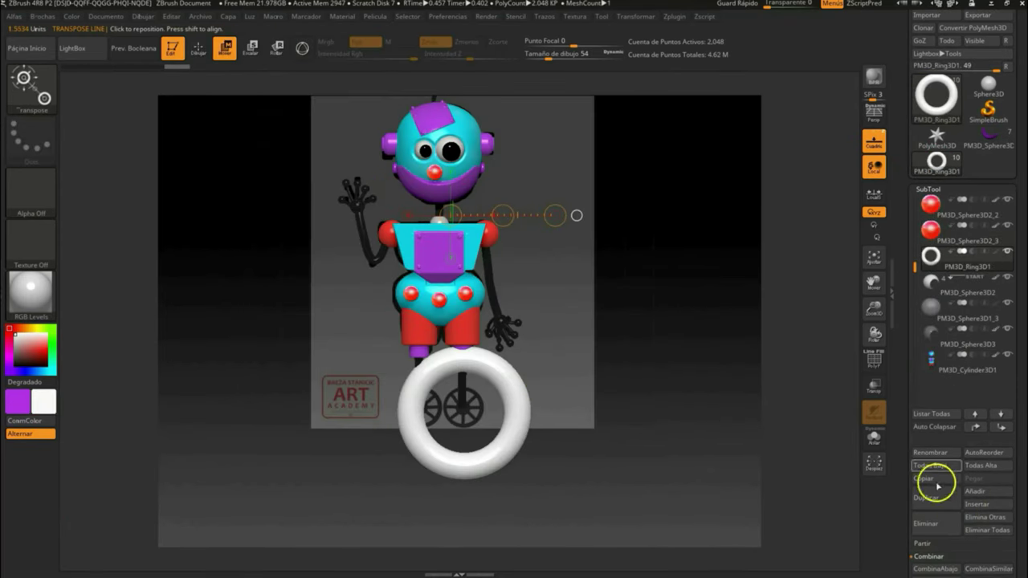
click(934, 482)
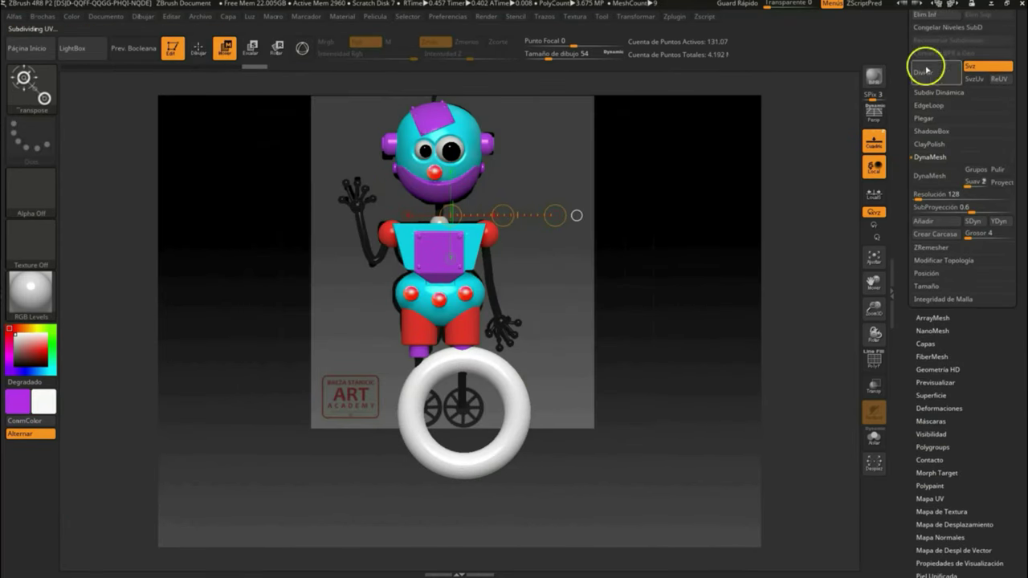
click(926, 208)
drag(956, 223, 503, 215)
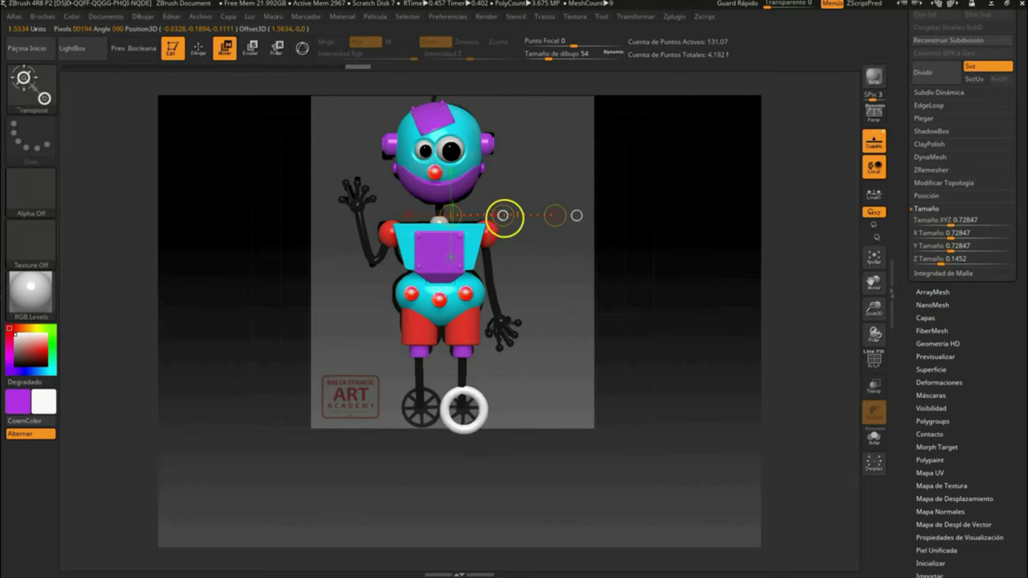
drag(953, 223, 942, 222)
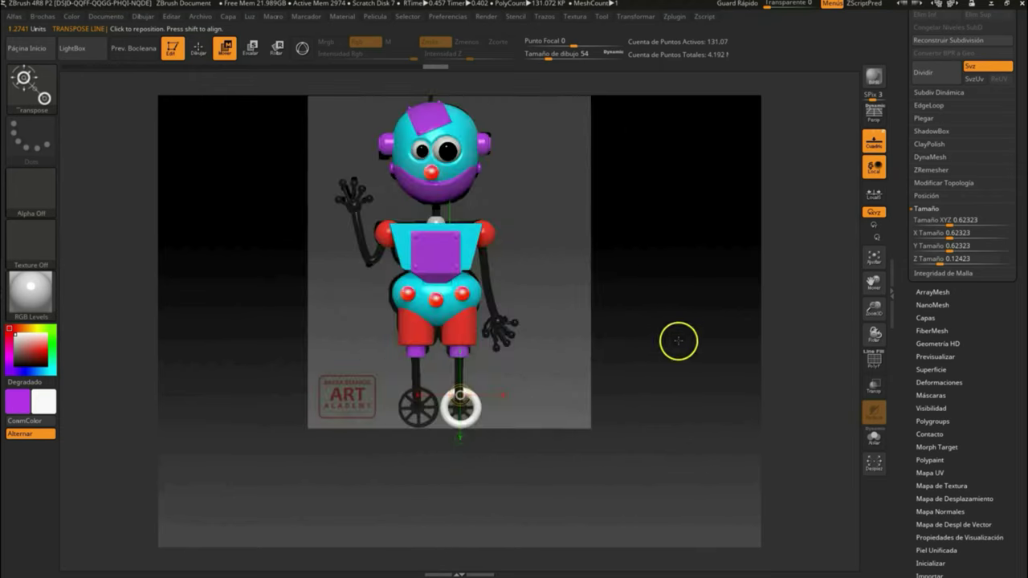
Insert a cylinder, thin it into a spoke about 0.41 long and 0.036 thick, and rotate it beside the ring
scroll(938, 101, up, 10)
click(968, 501)
click(624, 298)
scroll(959, 230, down, 10)
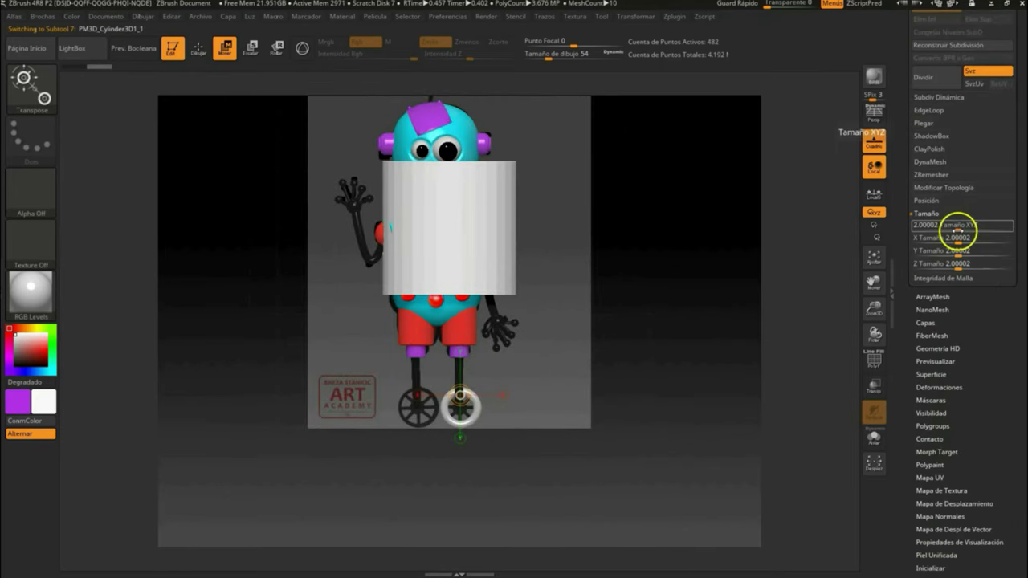
drag(960, 230, 952, 241)
drag(523, 394, 570, 384)
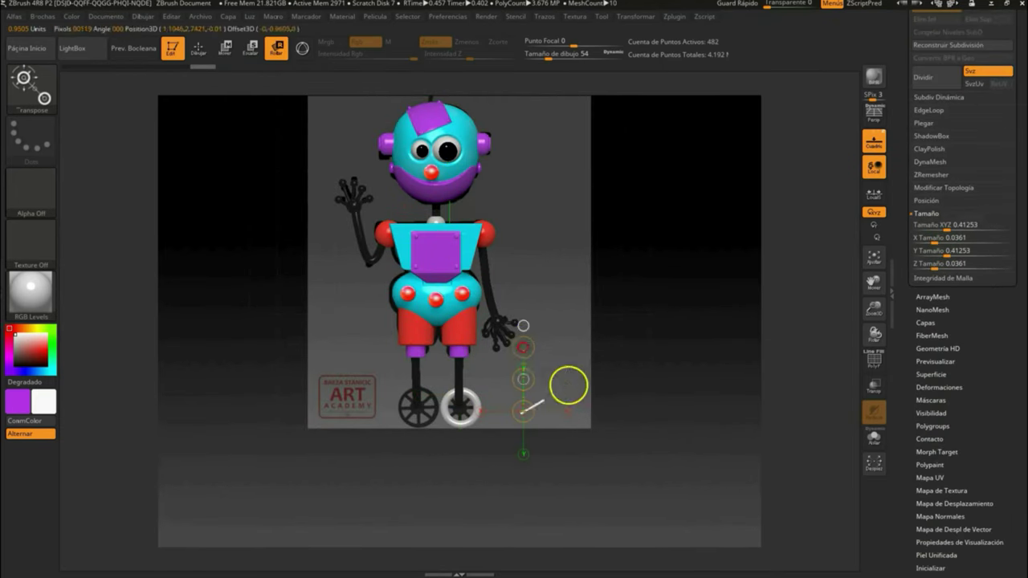
Move the spoke into the ring, add a copy in the same subtool and rotate the spokes diagonally across the wheel
drag(523, 321, 459, 409)
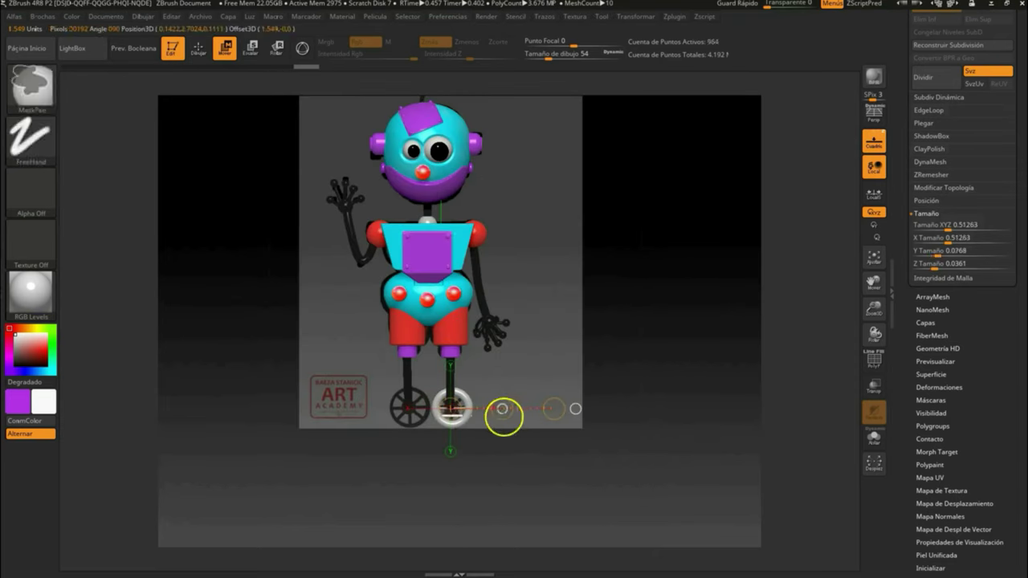
key(r)
click(284, 58)
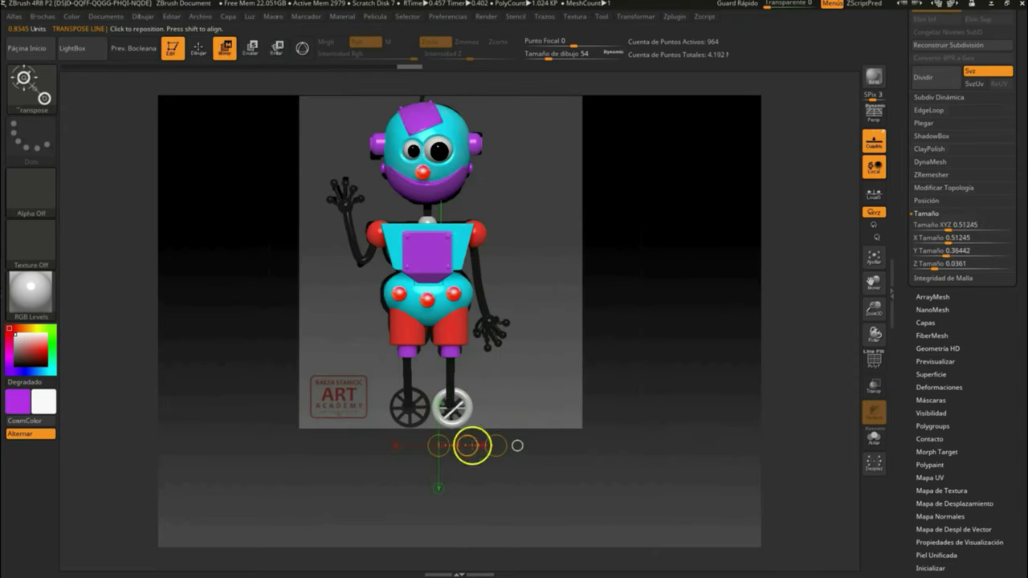